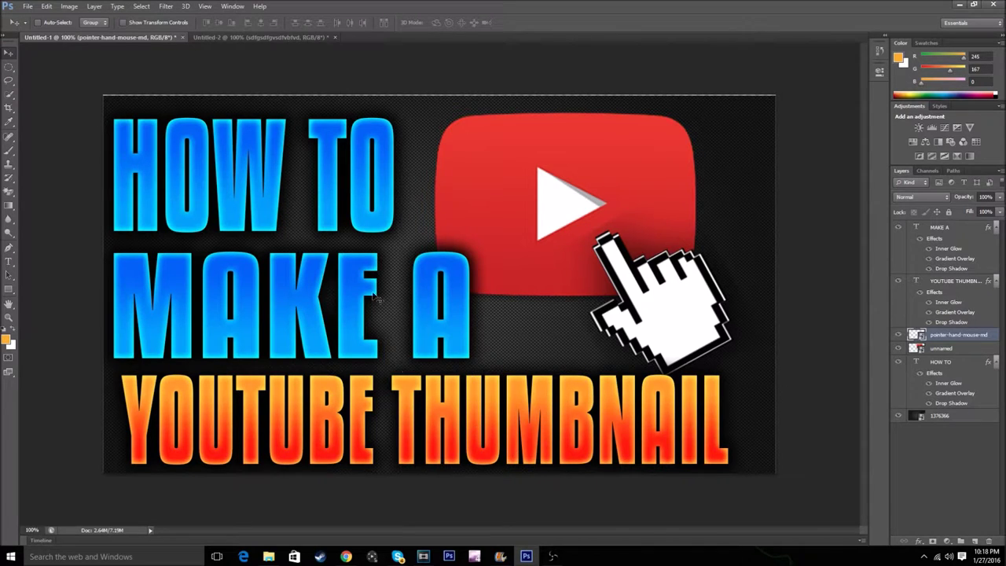
Close the Untitled-2 Call of Duty document without saving its changes.
left_click(337, 38)
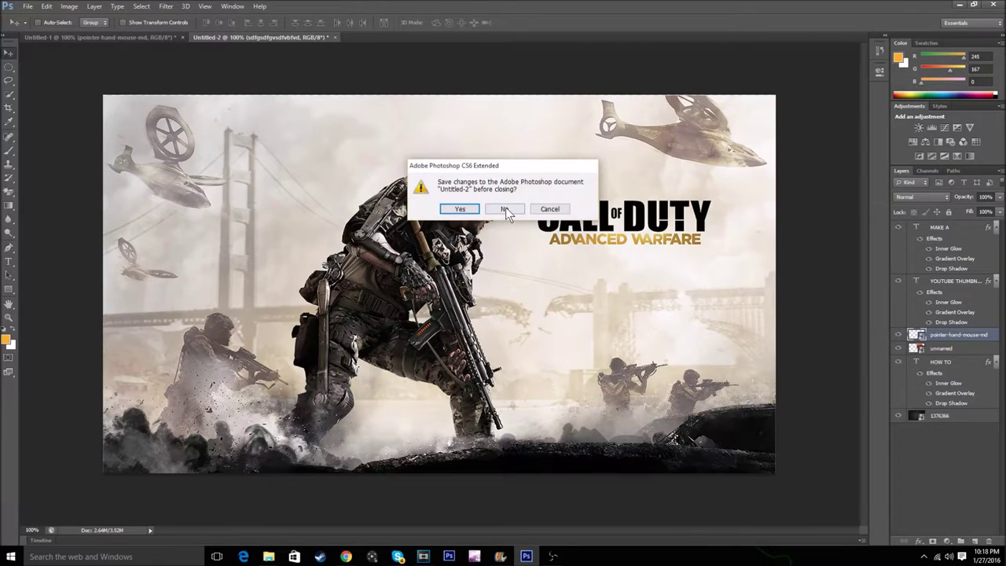
left_click(506, 208)
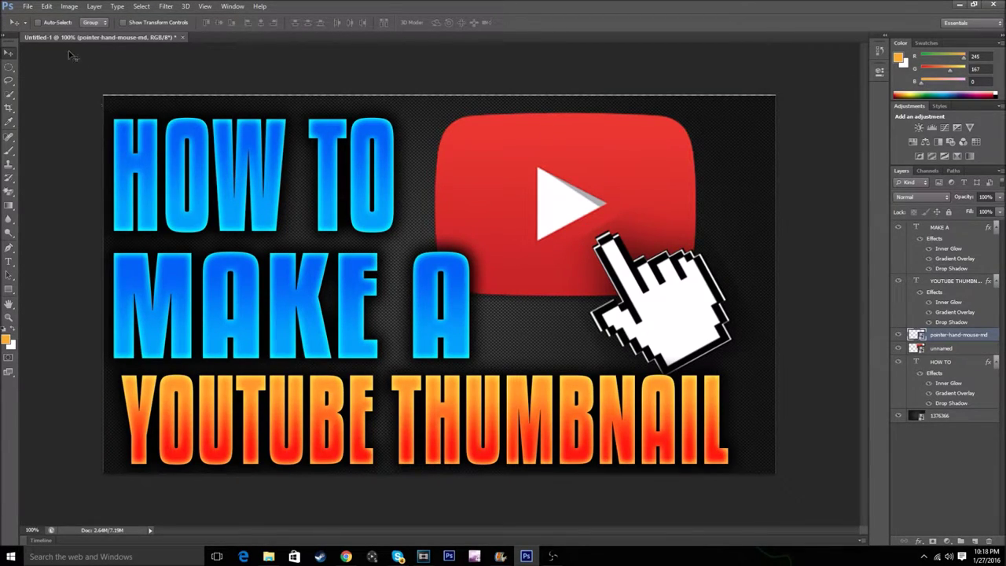
Start a new document in pixels, RGB, transparent background, Apple RGB profile.
left_click(31, 8)
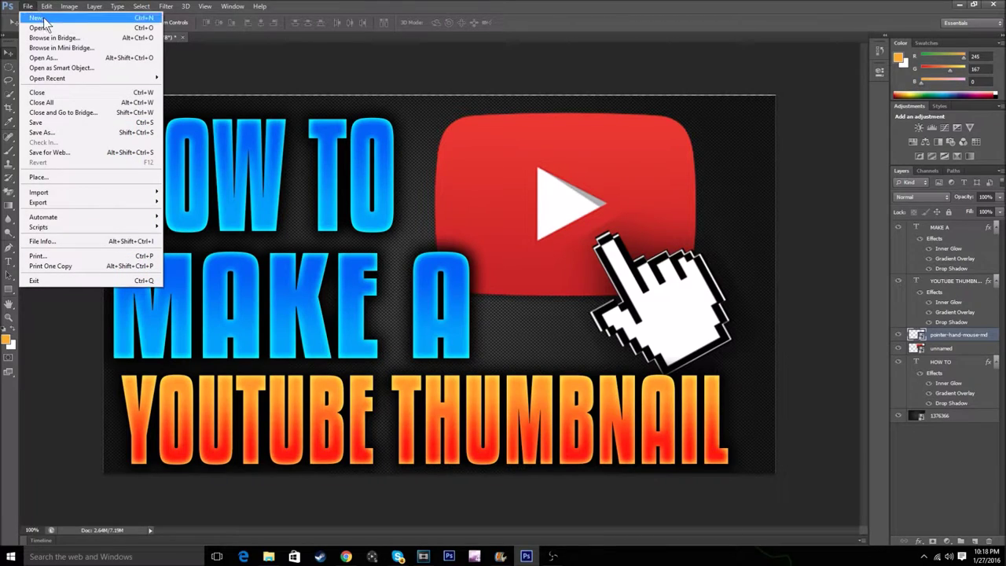
left_click(43, 16)
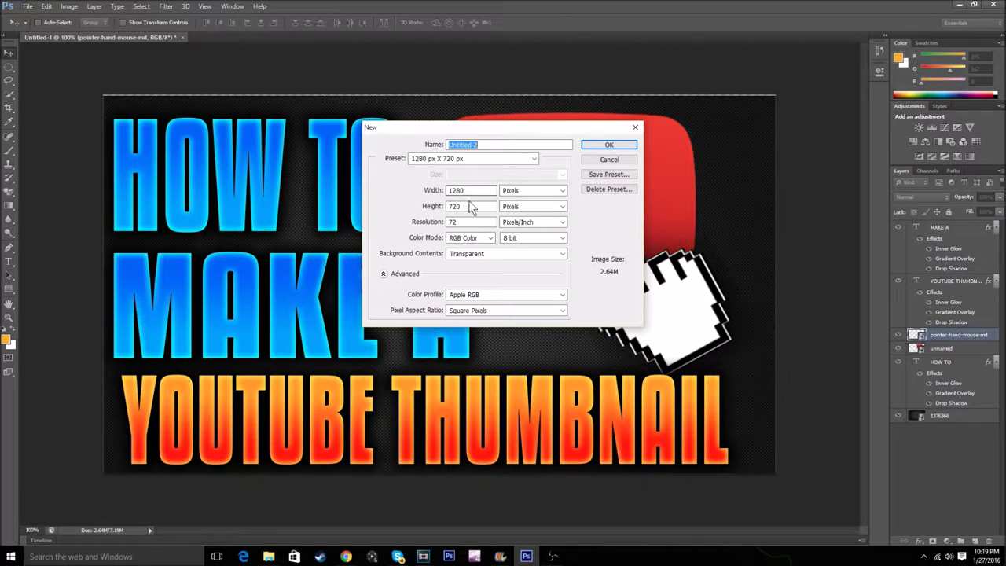
left_click(527, 191)
left_click(529, 202)
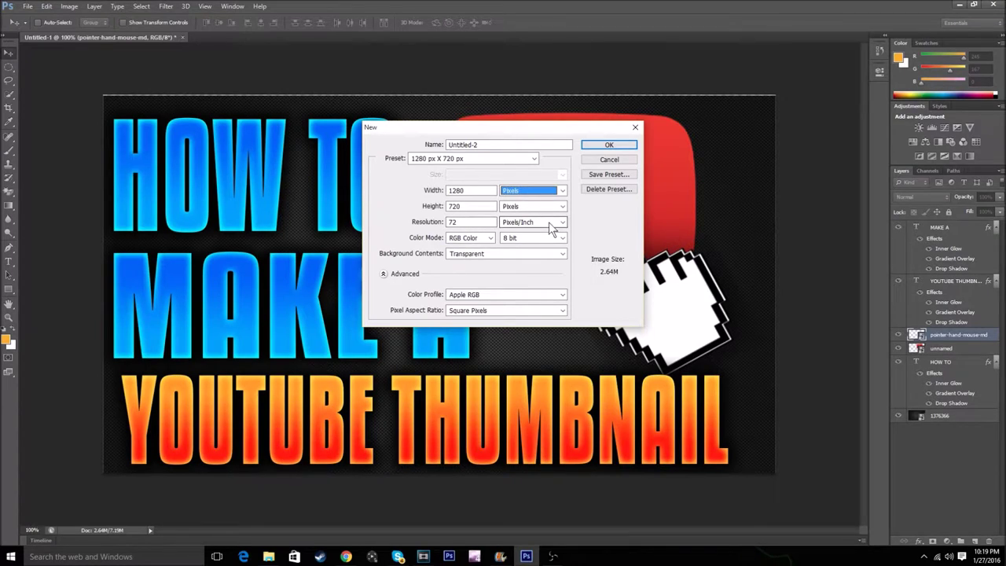
left_click(488, 239)
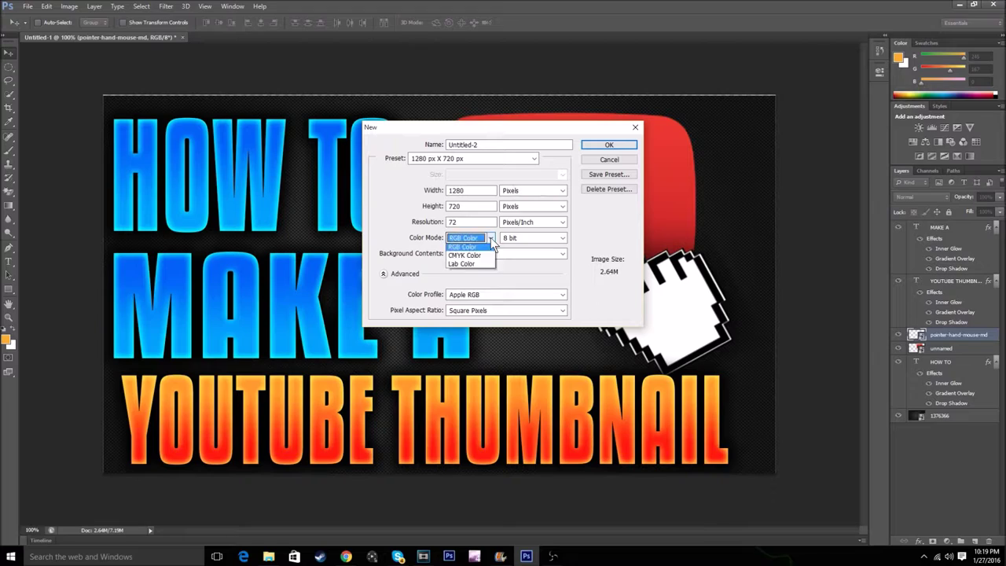
left_click(486, 268)
left_click(496, 252)
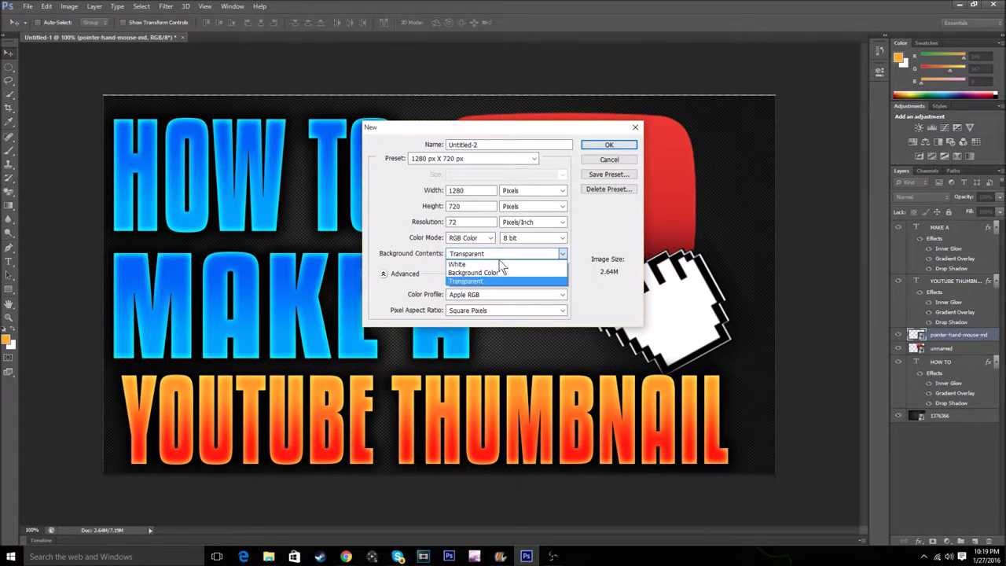
left_click(501, 281)
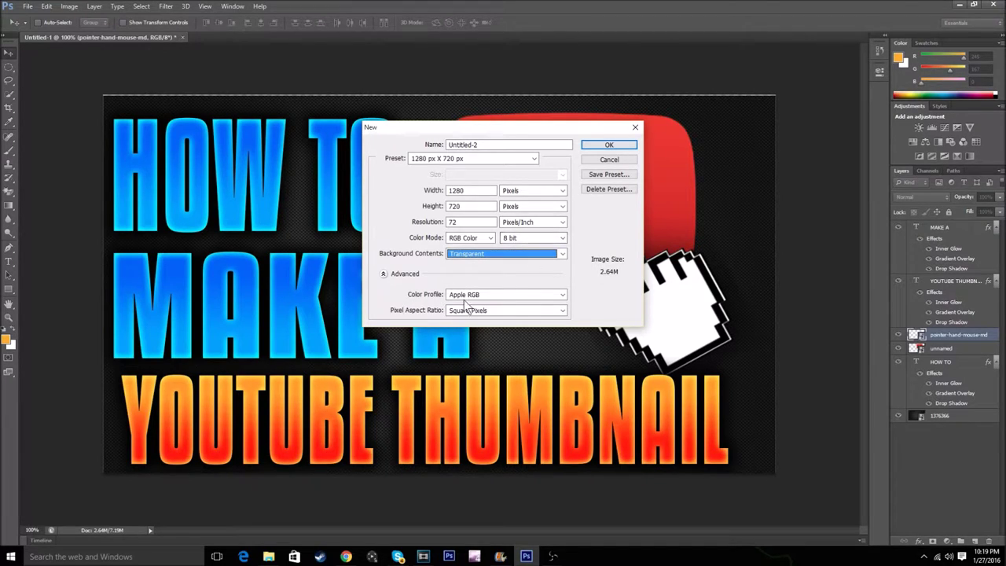
left_click(494, 296)
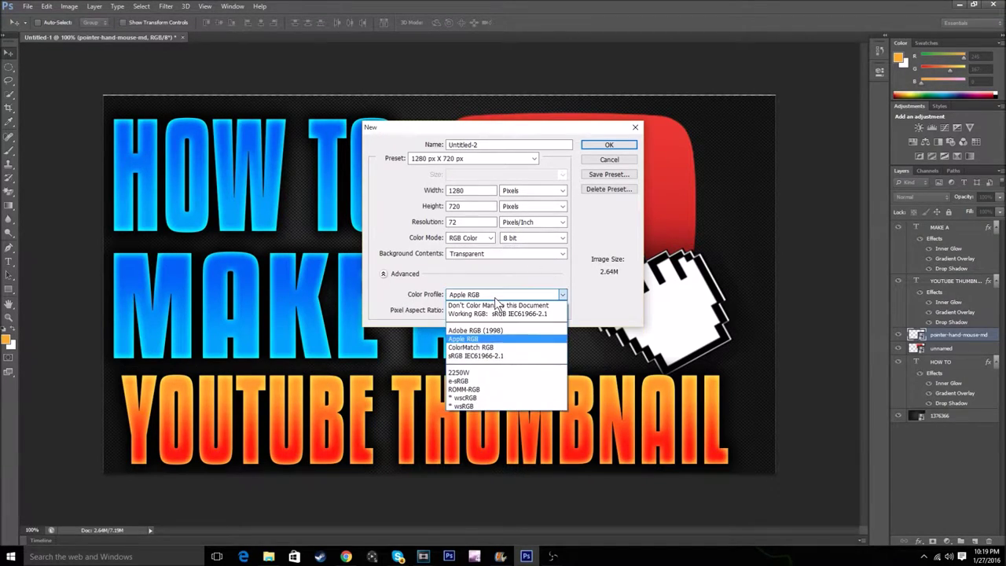
left_click(504, 340)
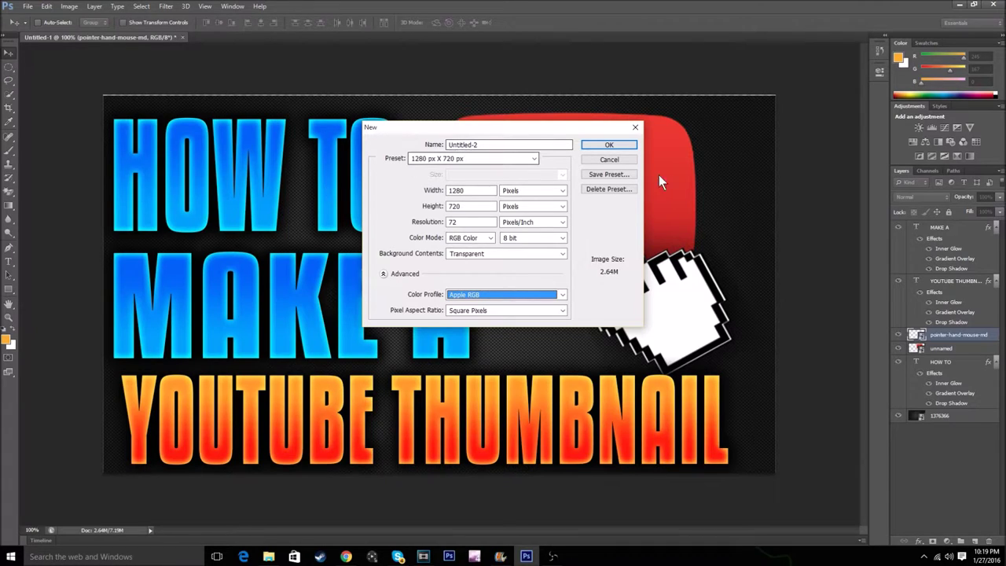
Save the settings as the '1280 px X 720 px' preset and create the document from it.
left_click(622, 174)
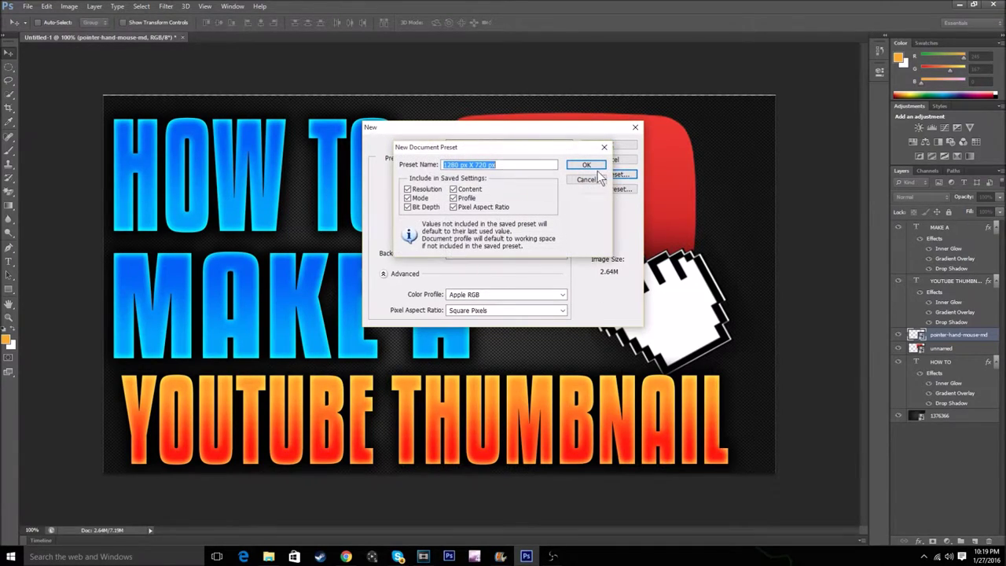
left_click(594, 171)
left_click(532, 161)
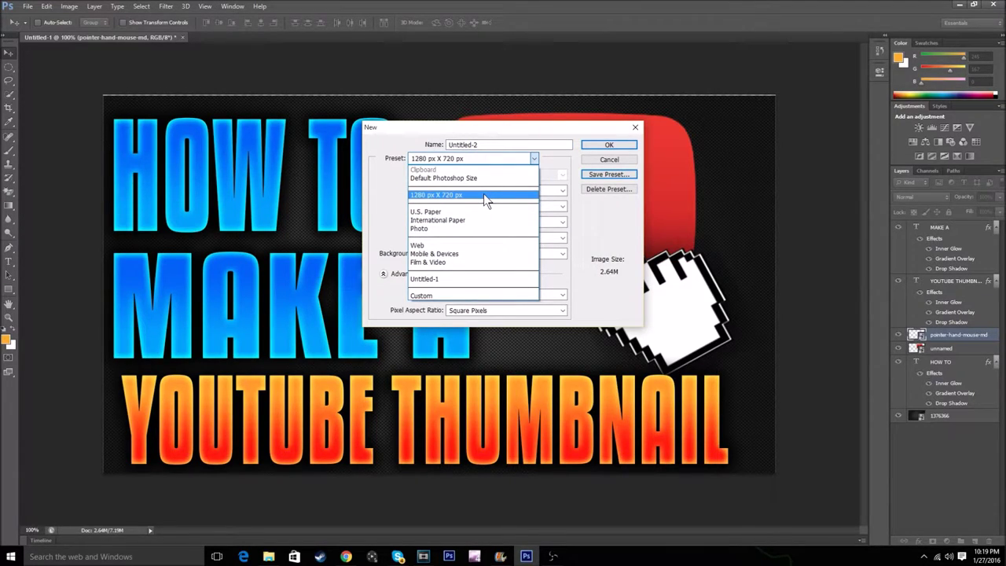
left_click(483, 194)
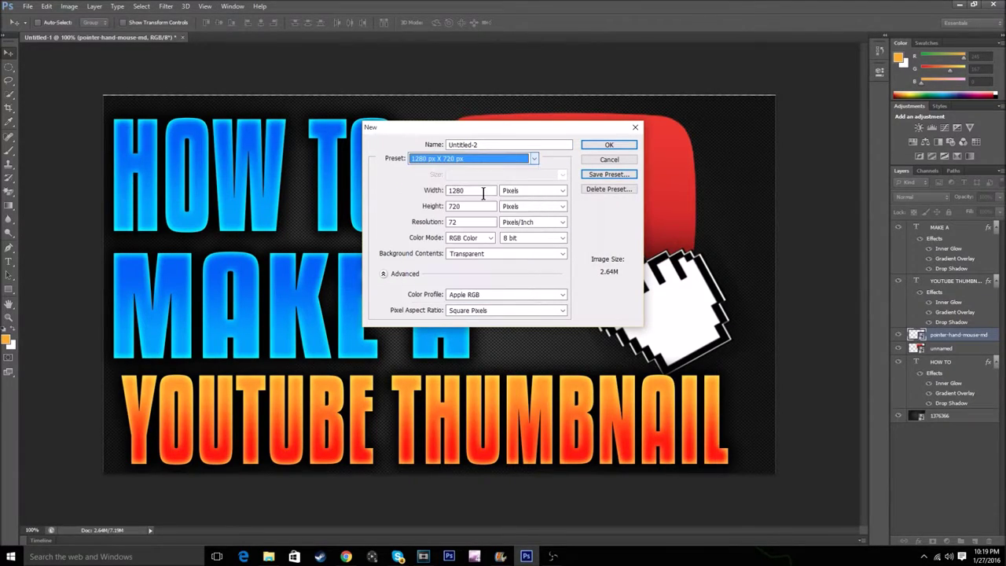
left_click(605, 146)
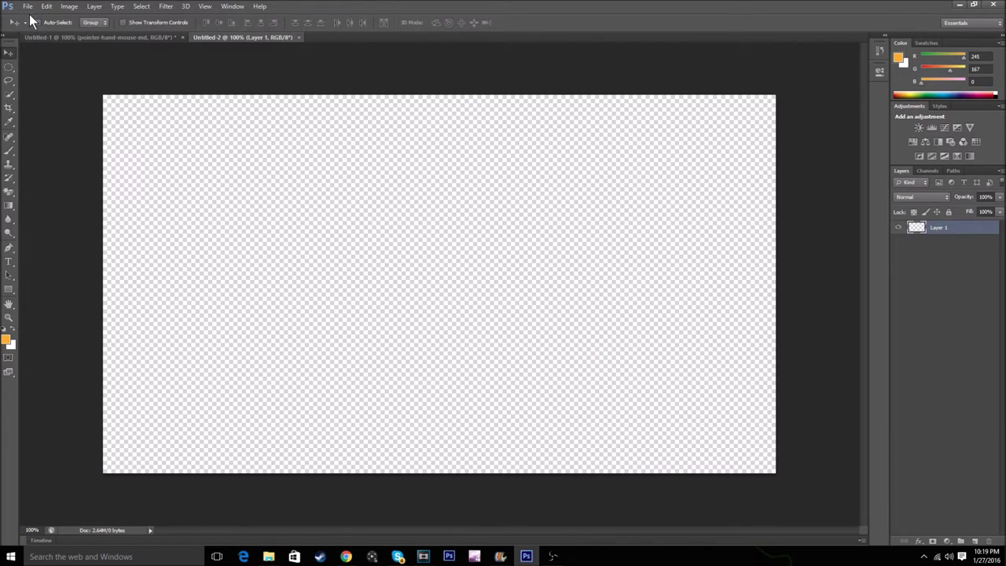
Begin placing an image file and browse into the Backrounds folder.
left_click(27, 6)
left_click(73, 172)
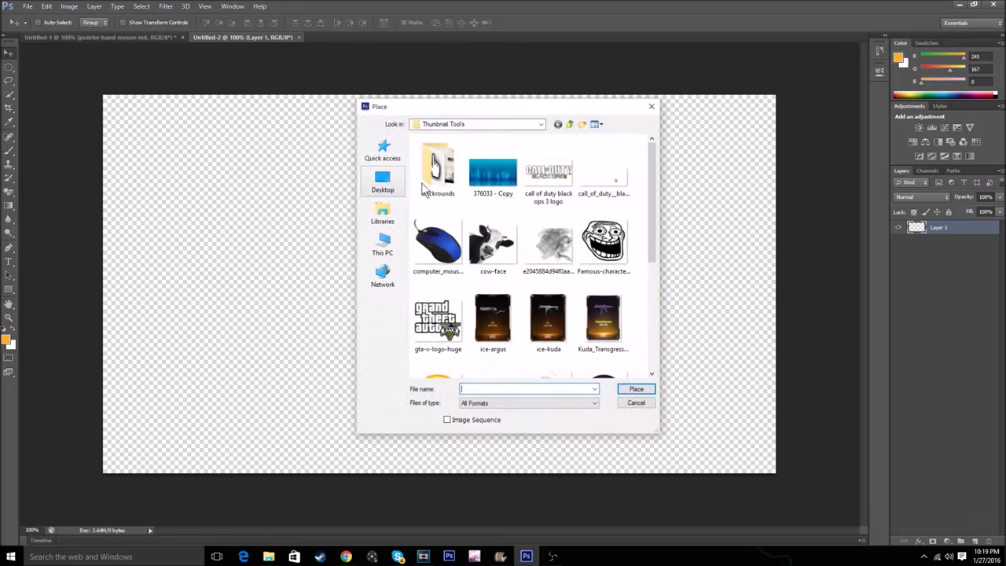
double_click(425, 181)
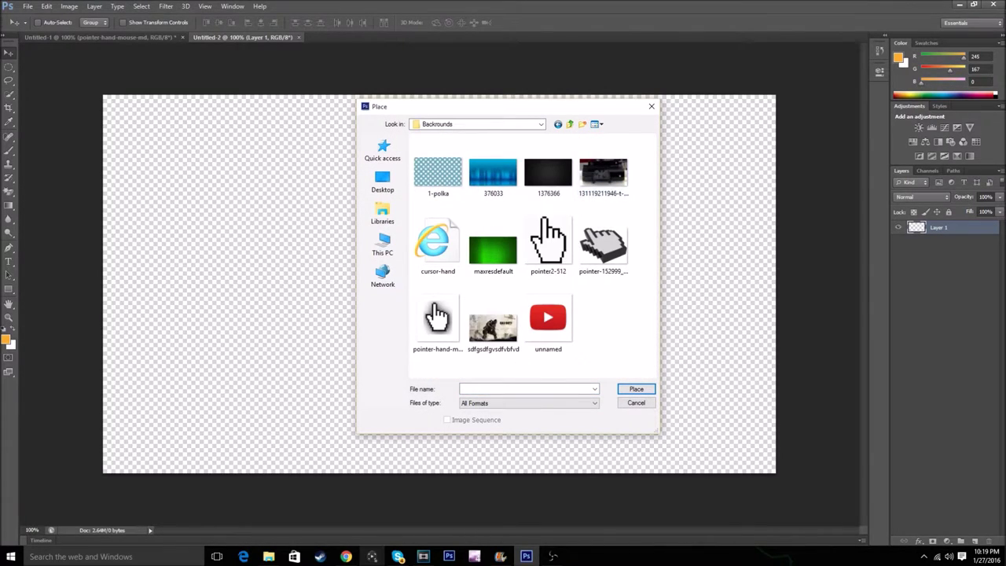
In Chrome, search Google Images for 'carbon fiber backround' textures.
mouse_move(346, 557)
left_click(362, 517)
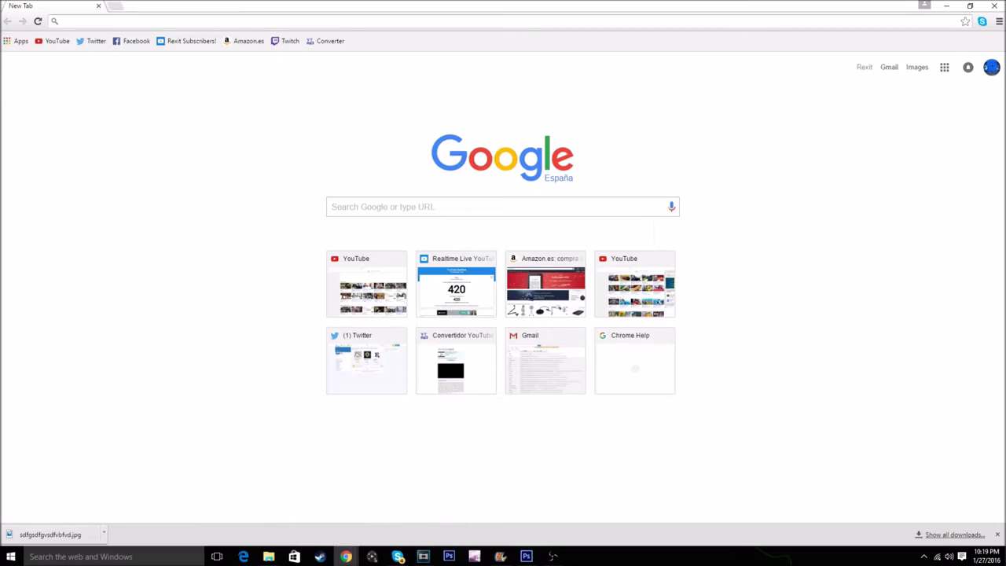
left_click(469, 204)
left_click(914, 69)
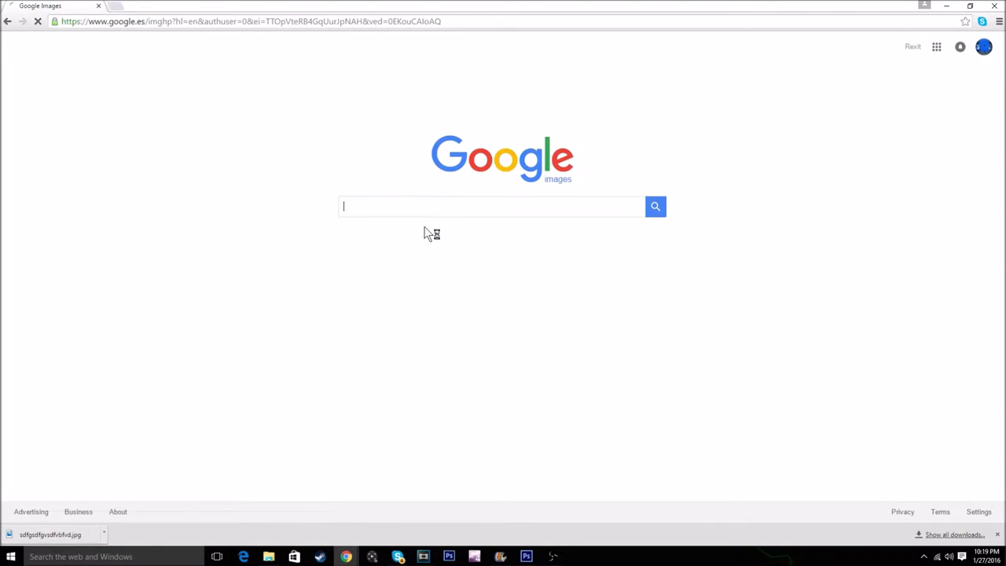
type("yputub")
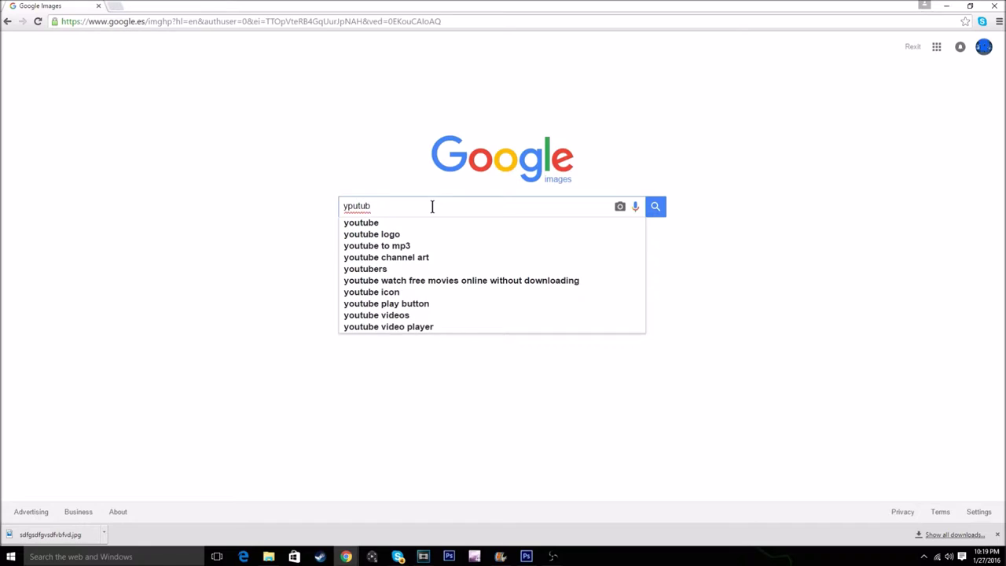
key("BackSpace")
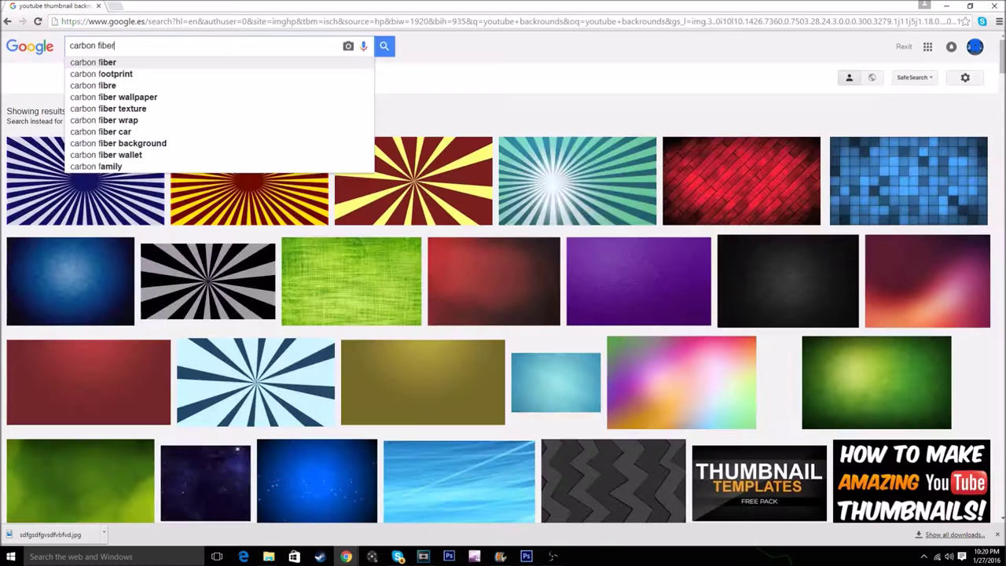
type("backround")
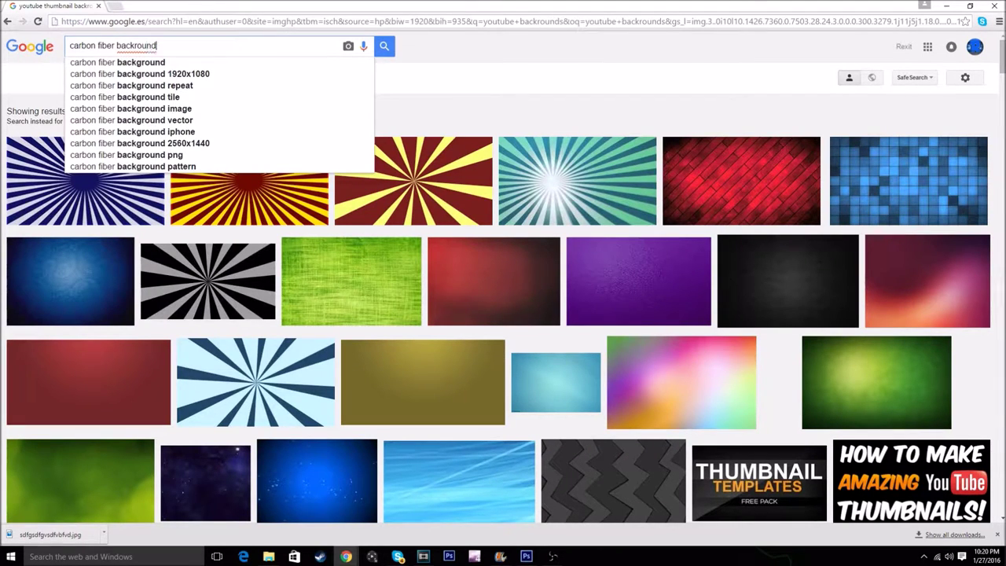
key("Return")
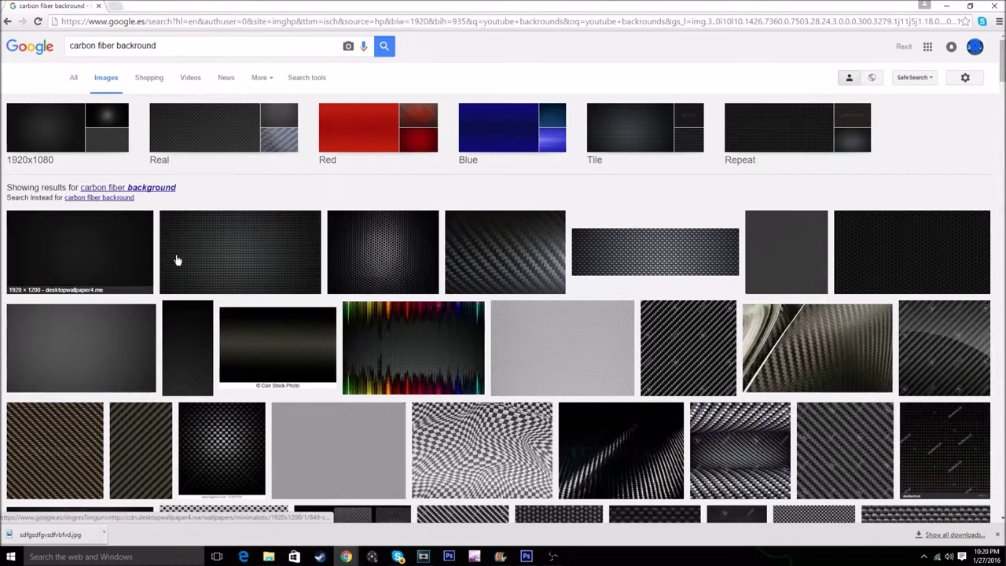
On the carbon-fibre document, type and commit white 'HOW TO' text near the left side.
left_click(525, 559)
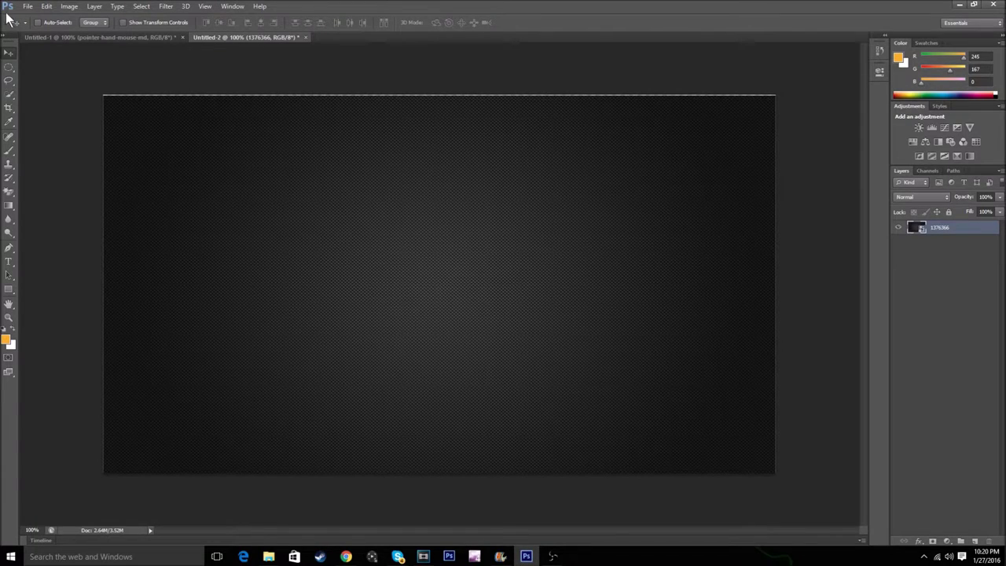
left_click(83, 35)
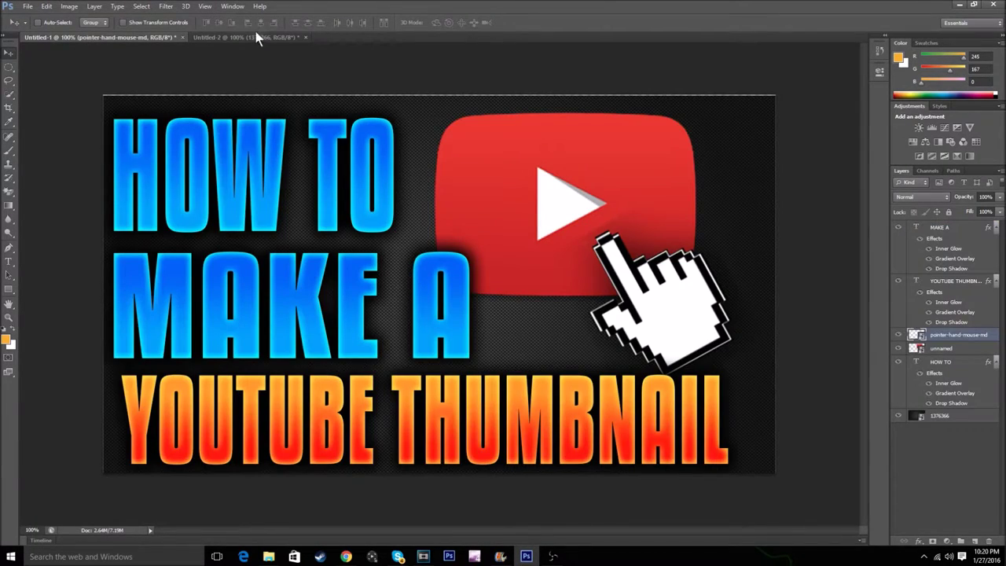
left_click(253, 37)
left_click(9, 260)
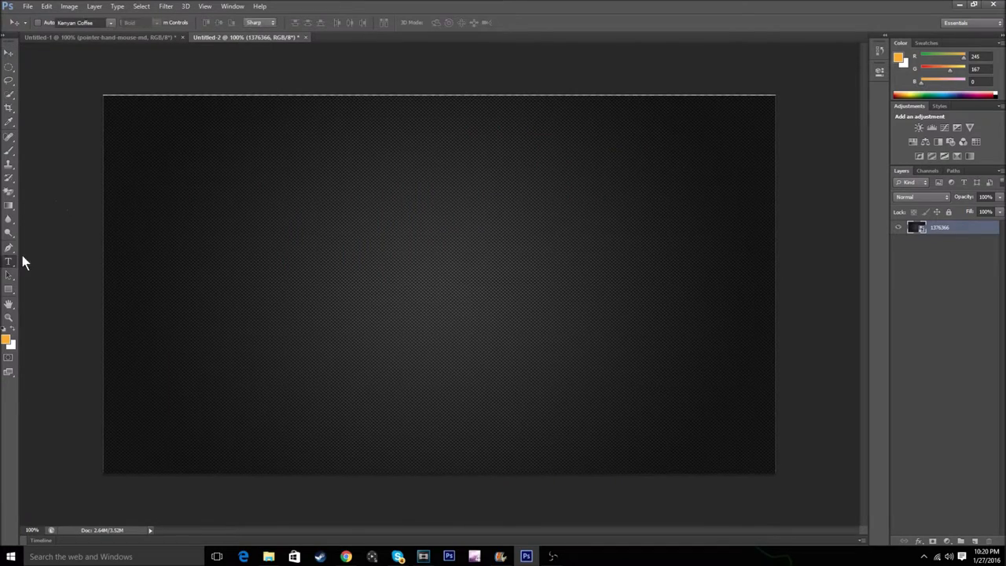
left_click(195, 242)
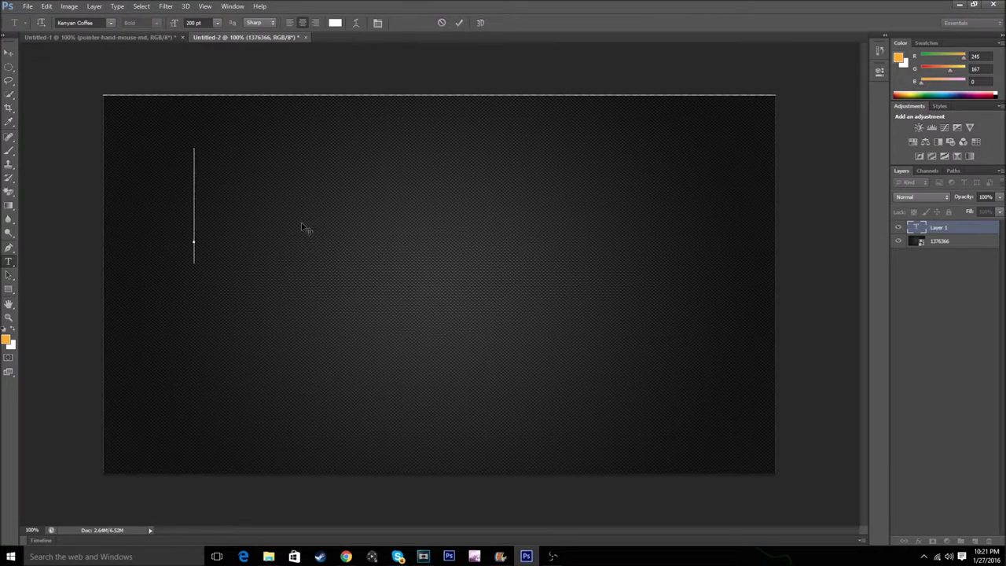
type("HOT")
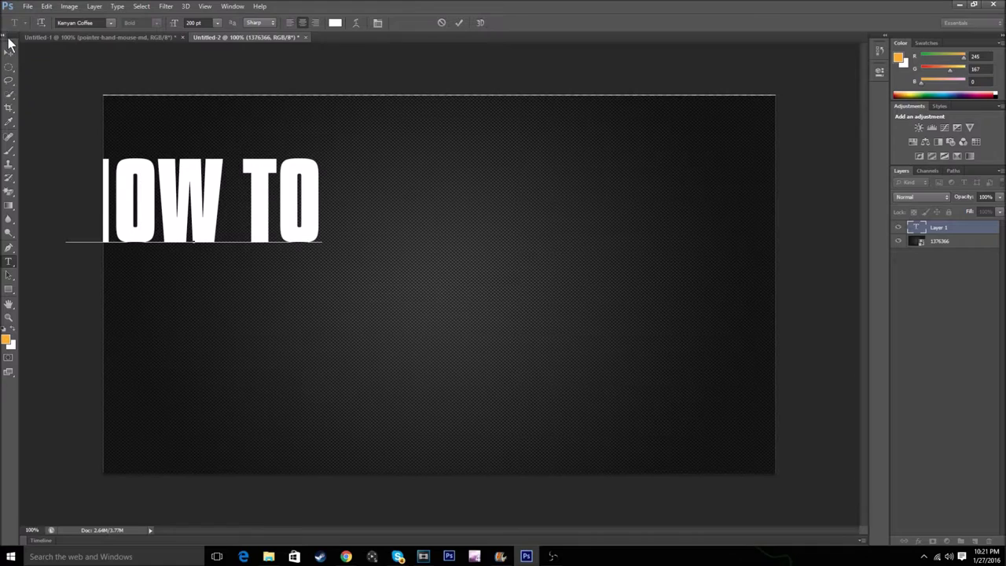
key("ctrl+Return")
Scale up and widen the HOW TO text, positioning it in the top-left corner.
key("v")
left_click_drag(295, 138, 314, 140)
key("ctrl+t")
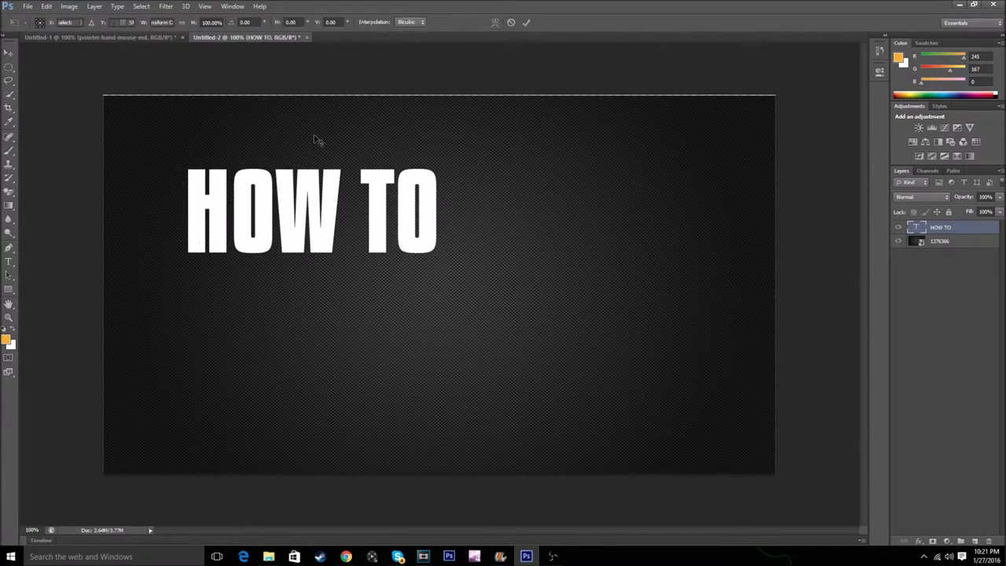
left_click_drag(440, 159, 535, 129)
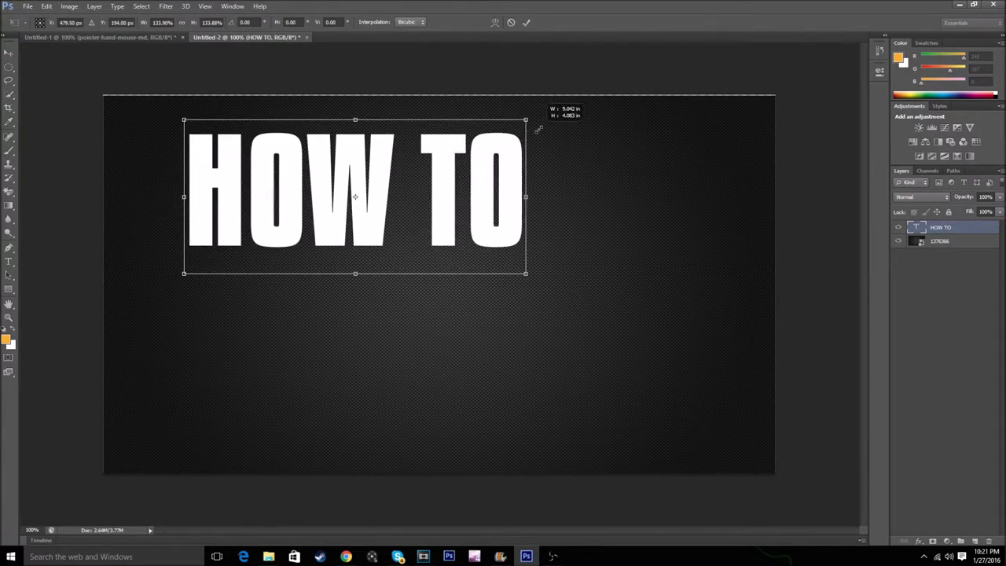
left_click_drag(441, 189, 351, 175)
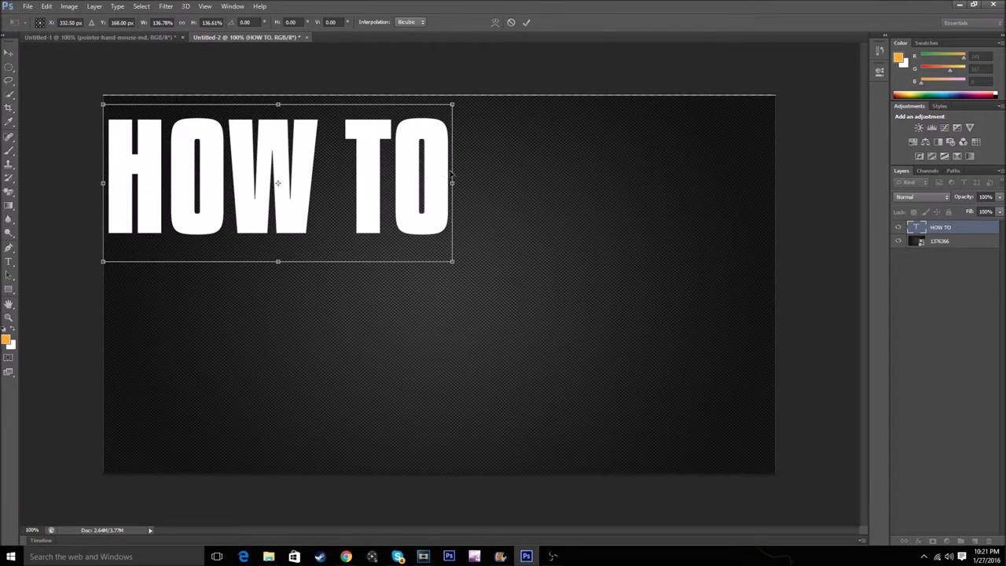
left_click_drag(456, 182, 480, 180)
left_click_drag(397, 189, 391, 179)
key("Return")
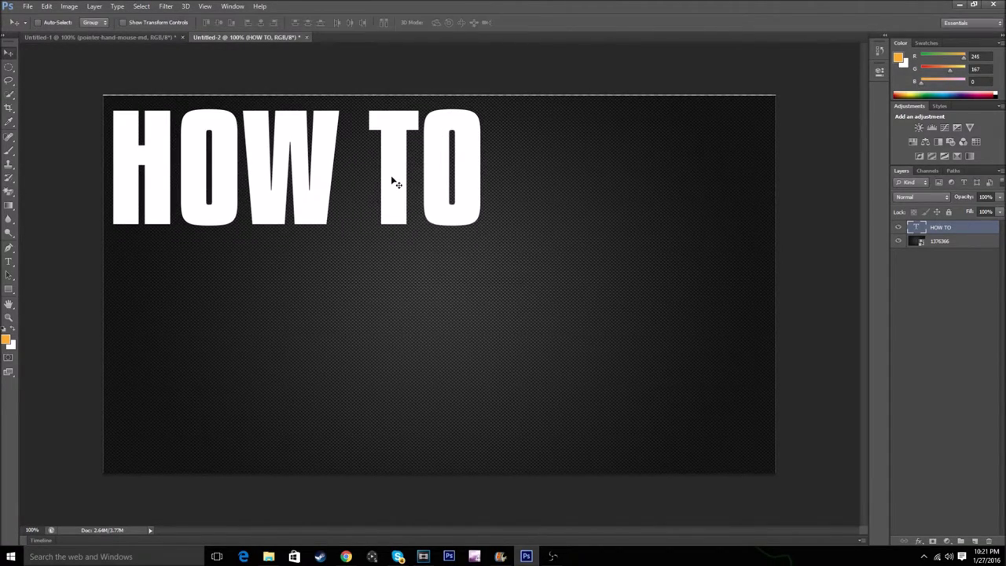
Open HOW TO's blending options and add a Foreground-to-Background gradient overlay.
right_click(944, 227)
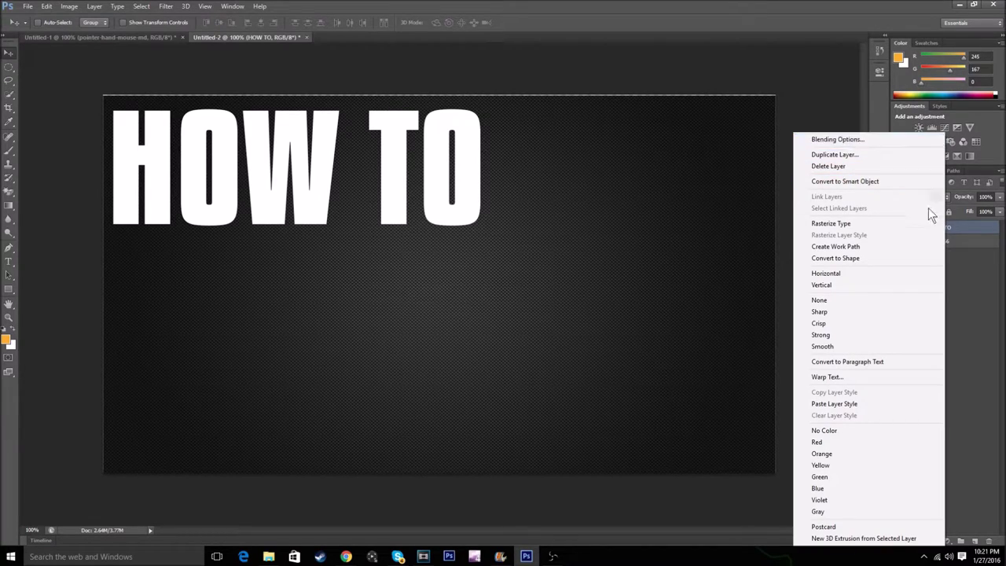
left_click(954, 250)
right_click(944, 227)
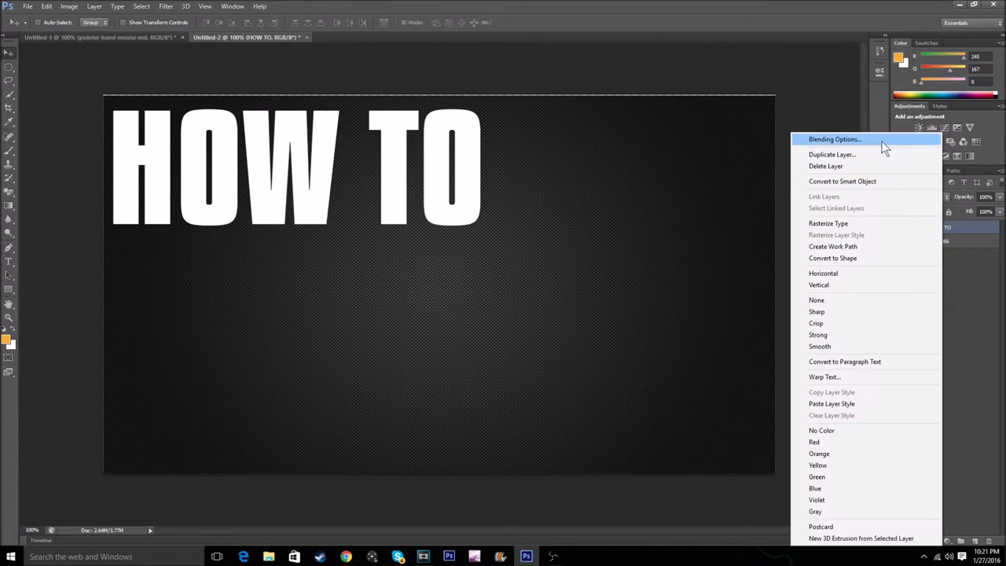
left_click(881, 141)
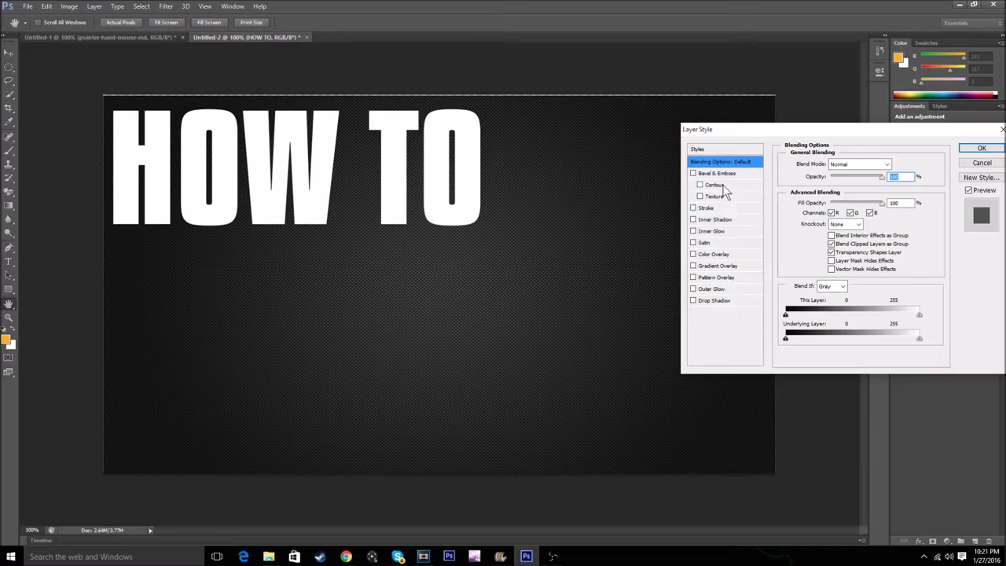
left_click(714, 267)
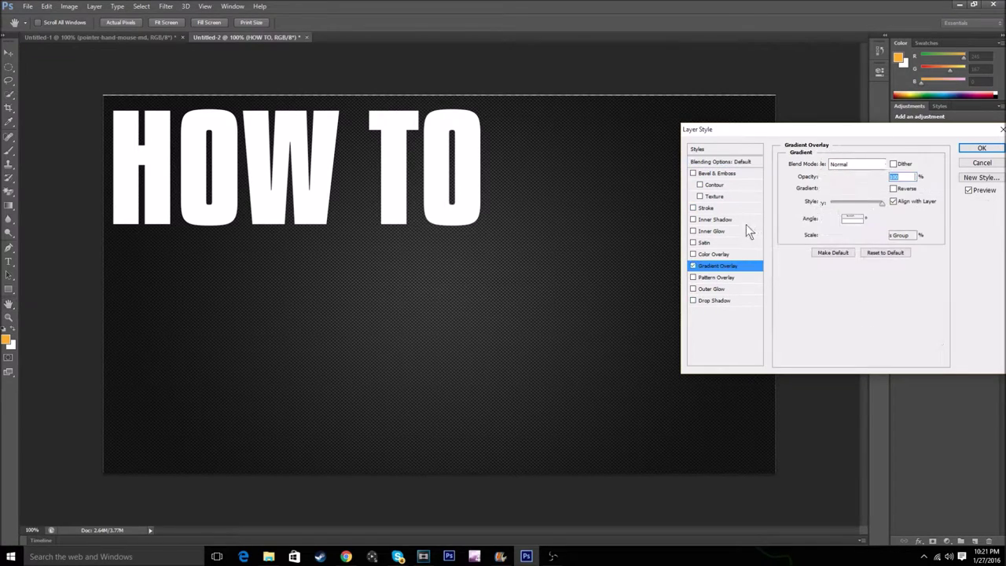
left_click(841, 189)
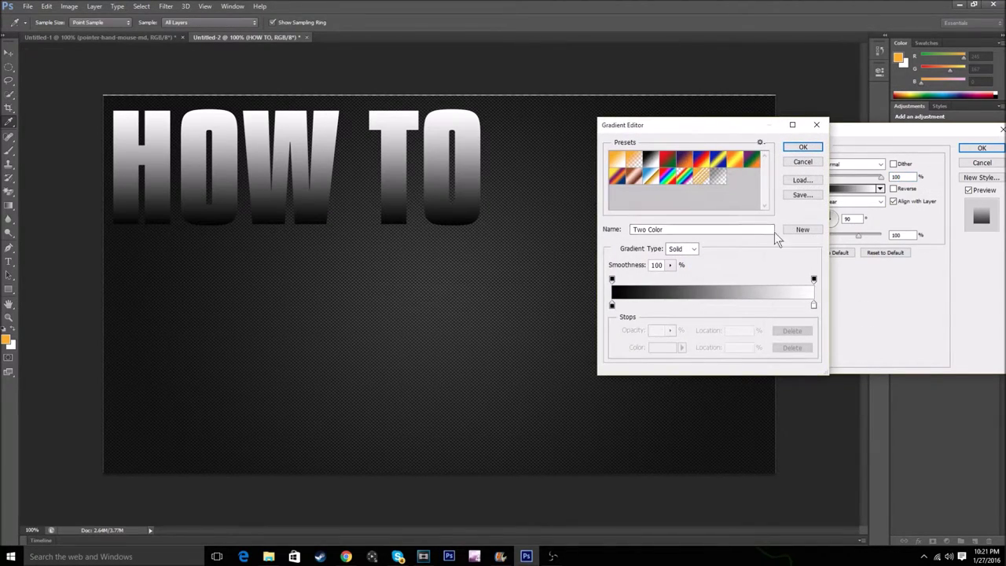
left_click(617, 158)
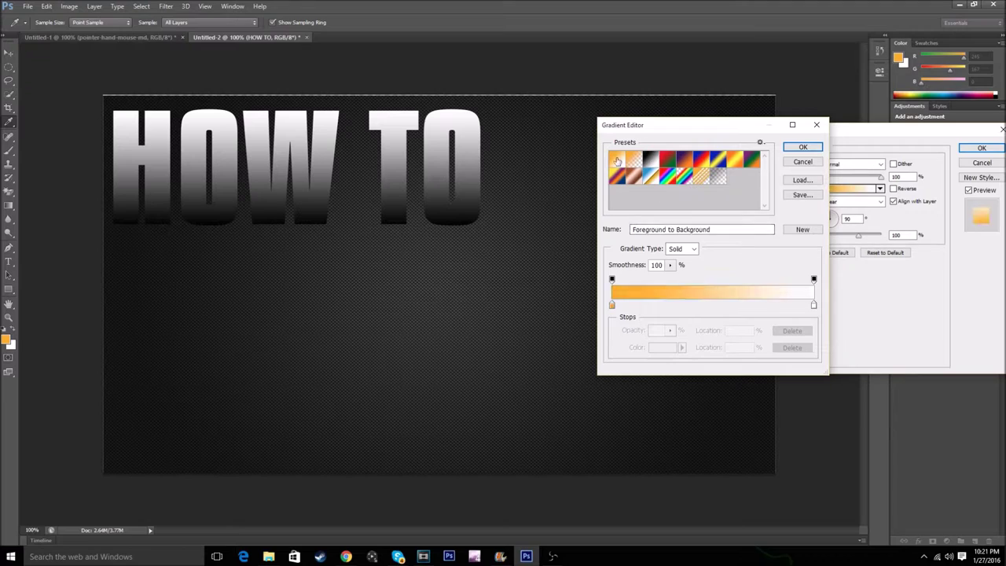
Set the gradient stops to light blue 0096ff and deep blue 003cff.
double_click(612, 305)
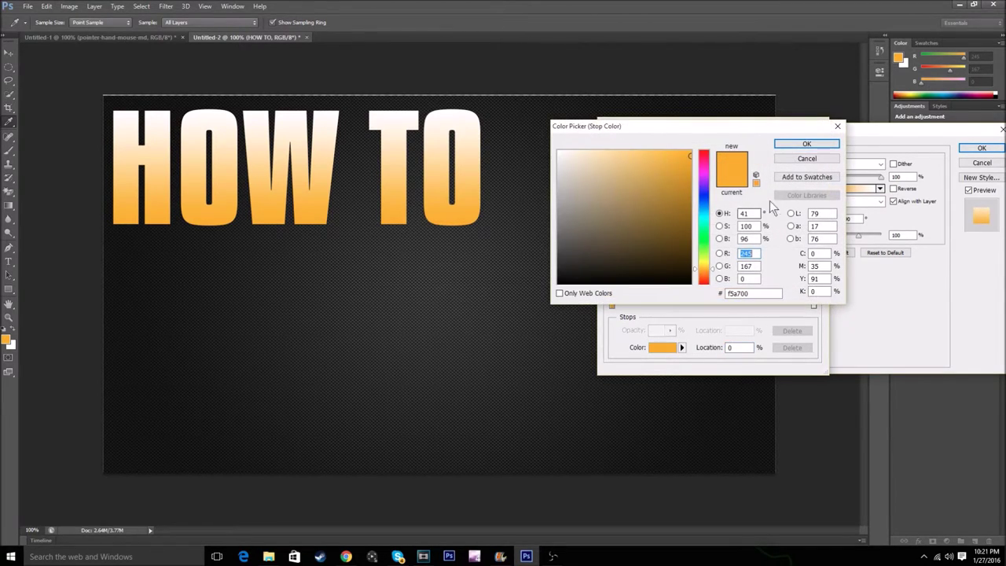
left_click_drag(706, 192, 705, 208)
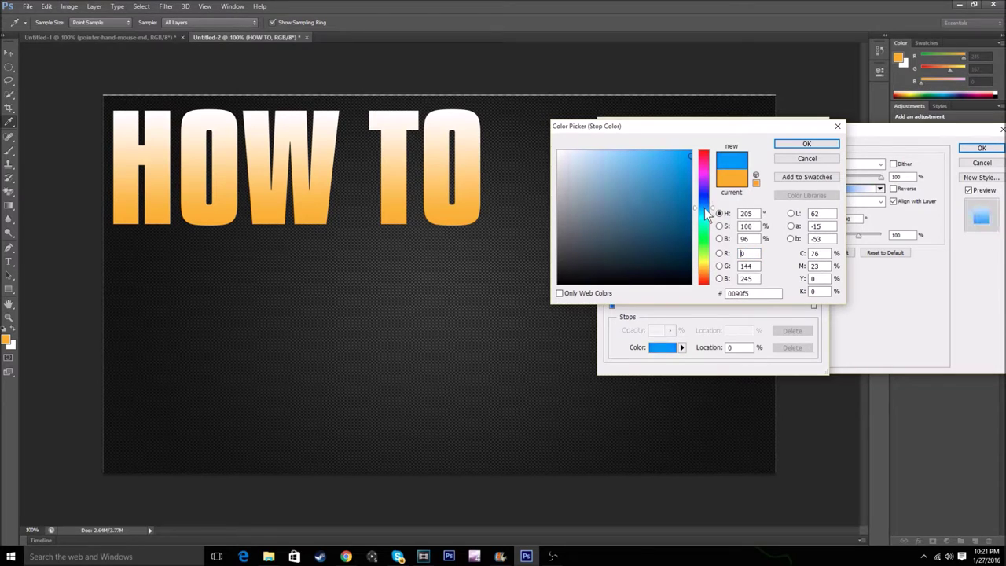
left_click(791, 145)
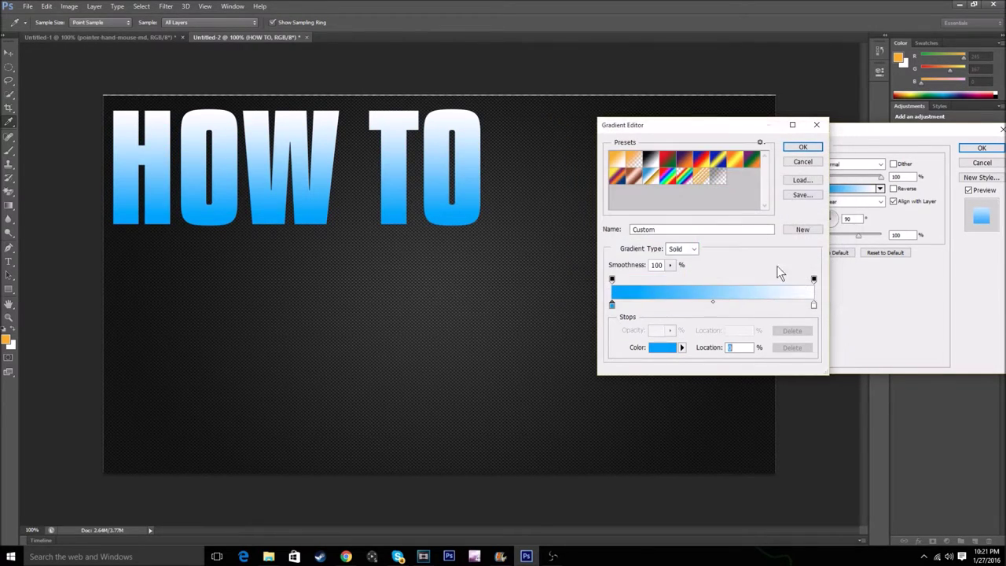
double_click(814, 306)
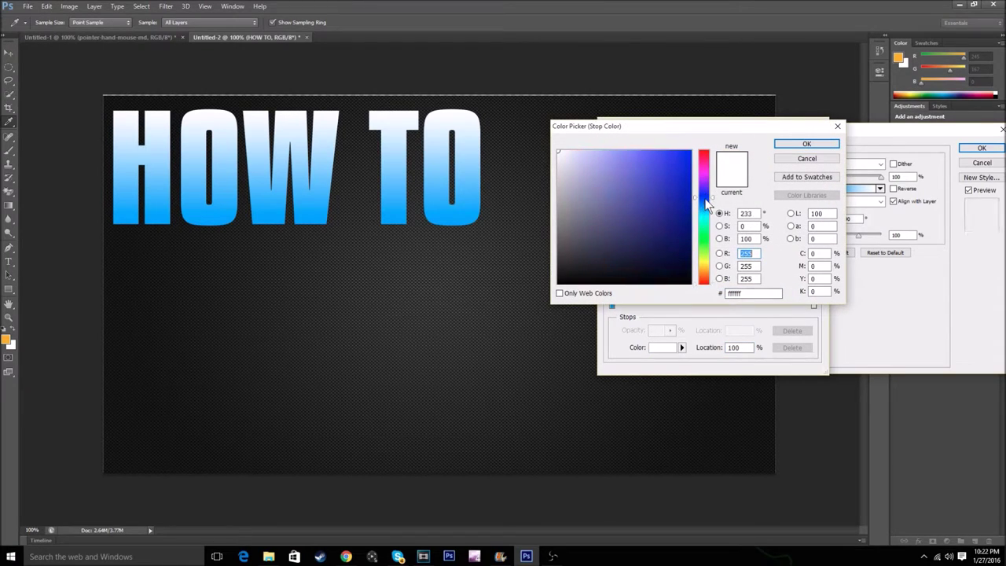
left_click_drag(708, 206, 709, 207)
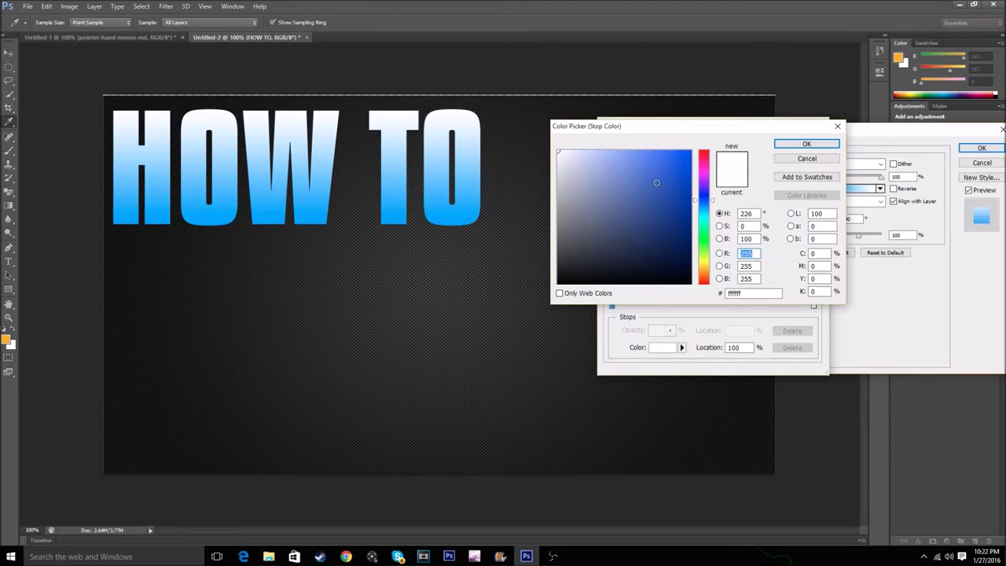
left_click(691, 150)
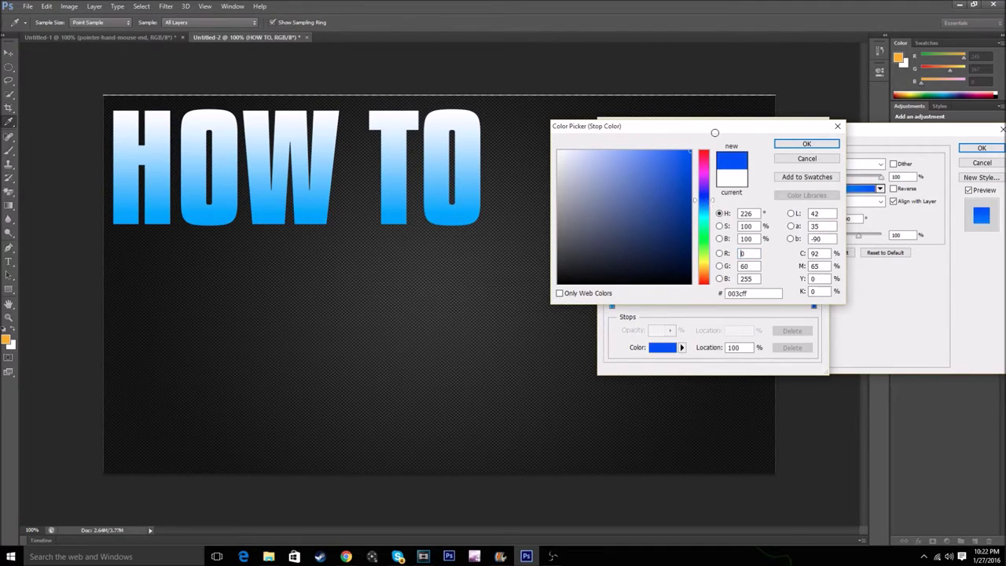
left_click(789, 146)
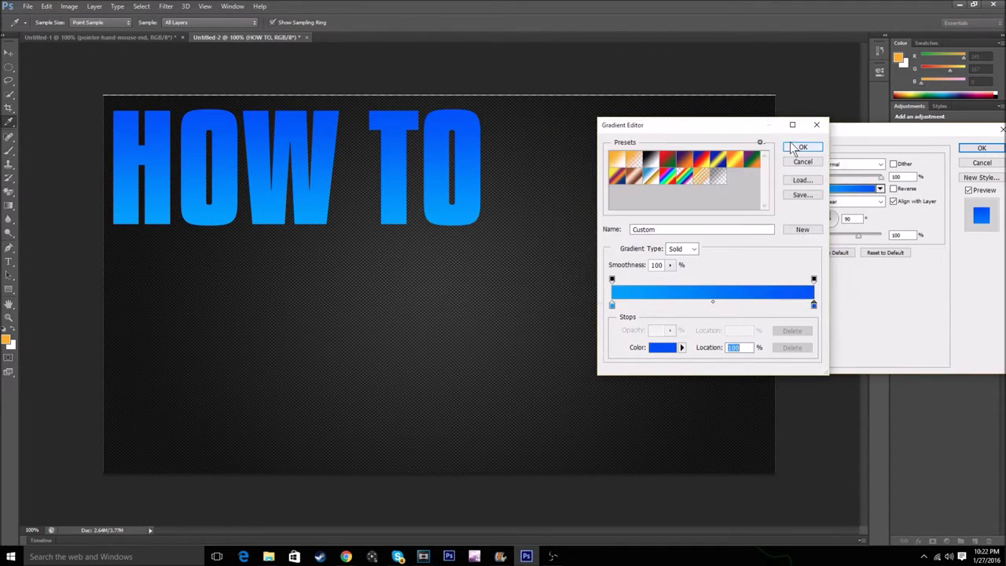
left_click(798, 145)
Add a Normal drop shadow at 100% opacity, distance 0, with a wider spread.
left_click(713, 303)
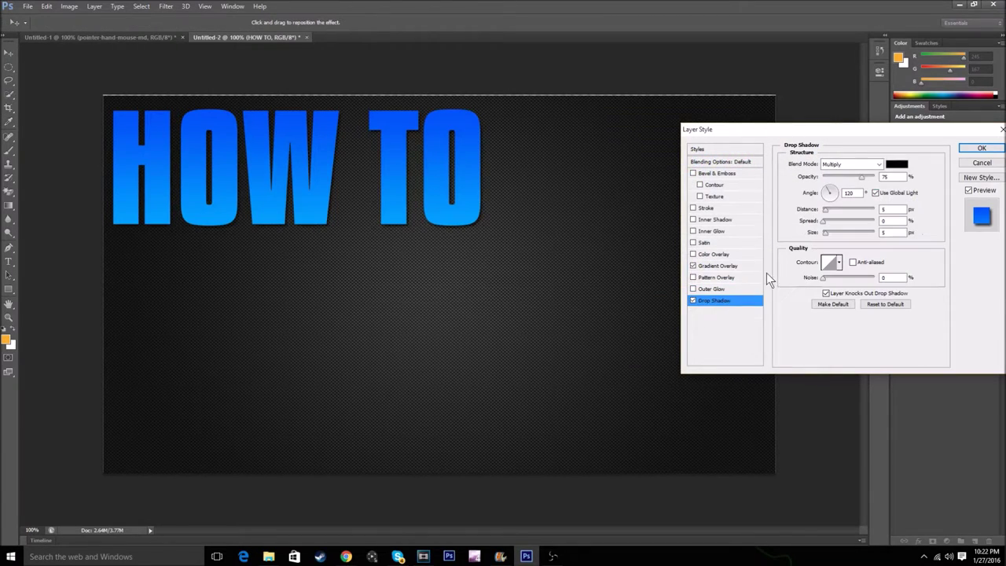
left_click_drag(862, 177, 875, 174)
left_click(847, 165)
left_click(856, 174)
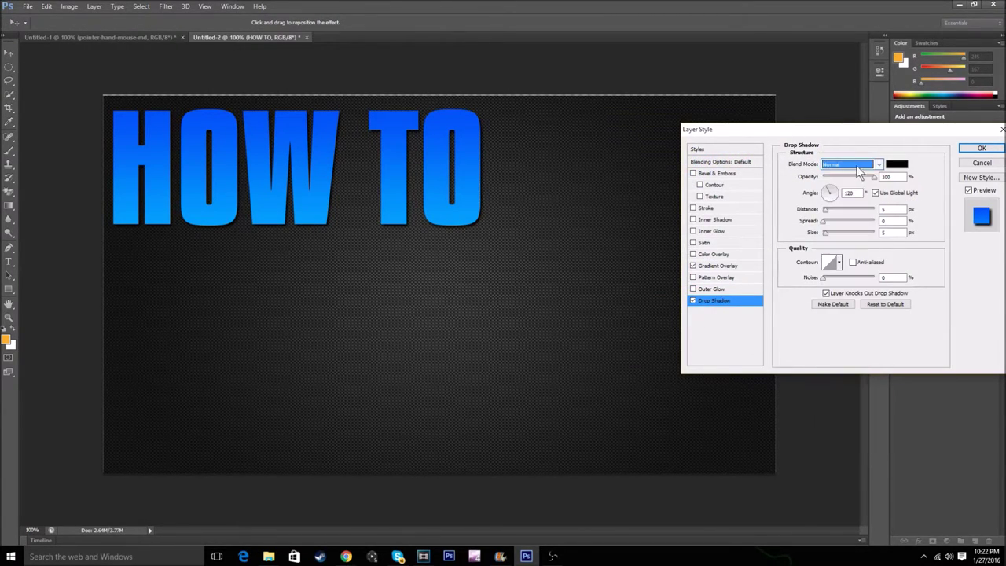
left_click_drag(825, 210, 837, 232)
left_click(826, 220)
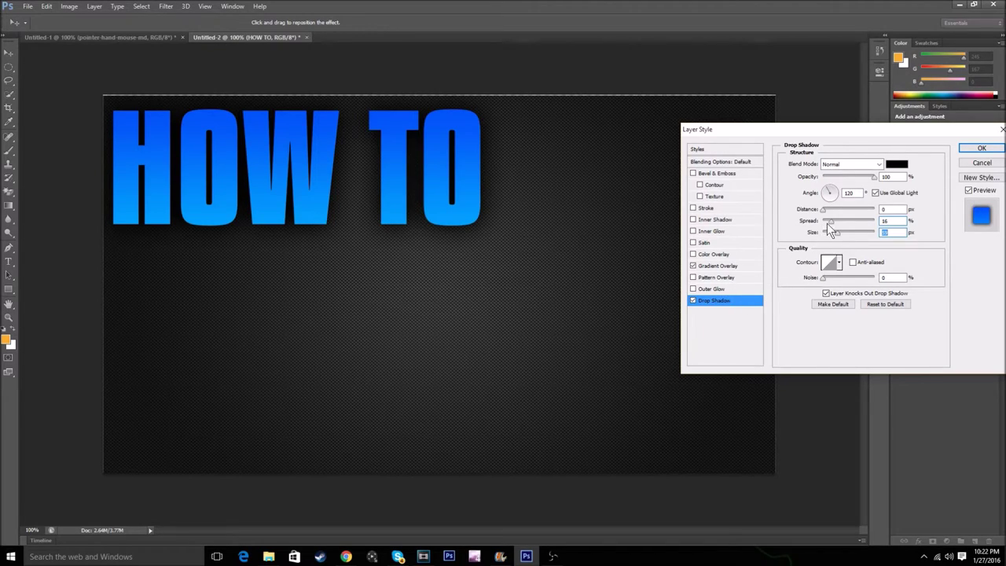
left_click_drag(827, 224, 841, 221)
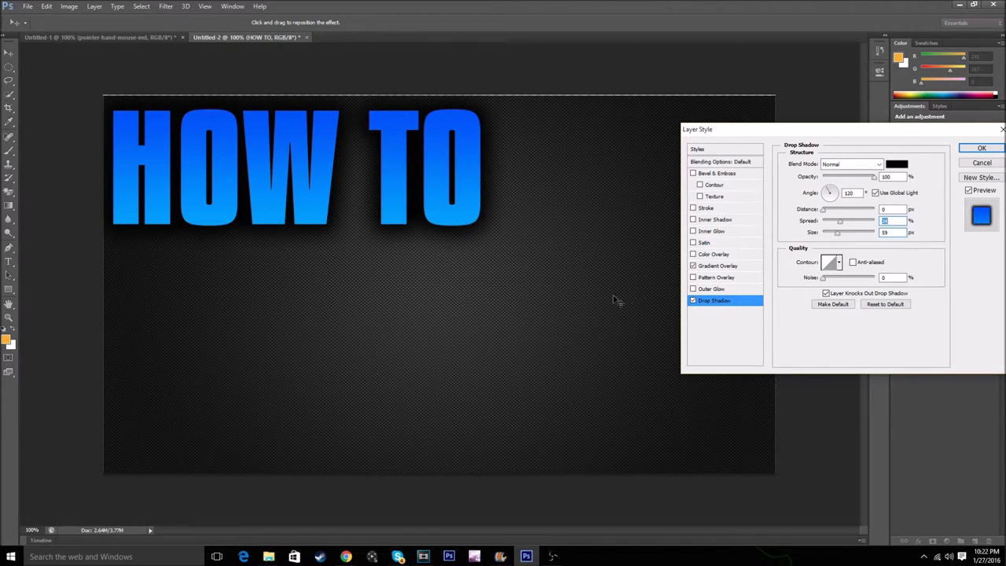
left_click(836, 222)
Add a light cyan inner glow with Normal blending, 100% opacity and a larger size.
left_click(719, 231)
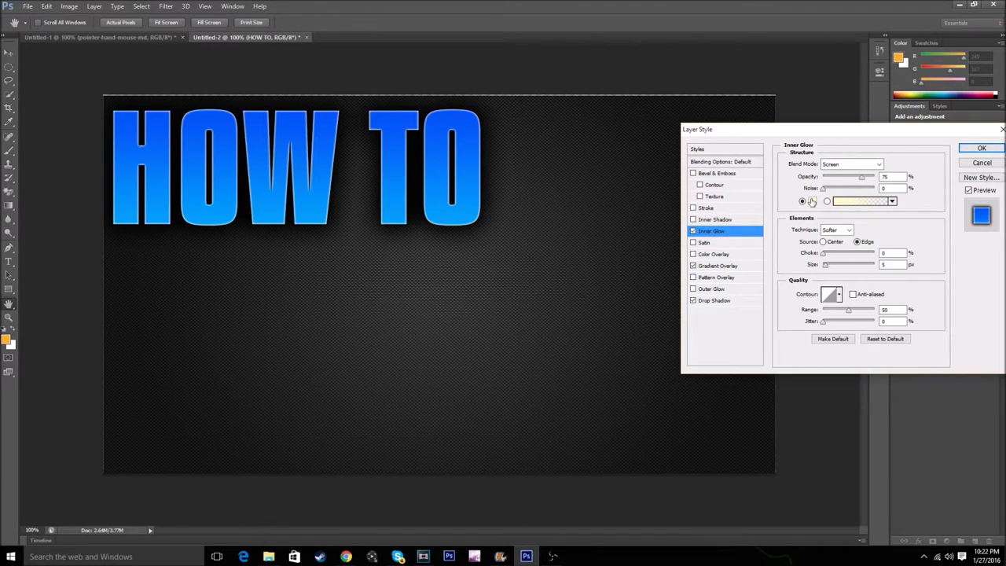
left_click(812, 202)
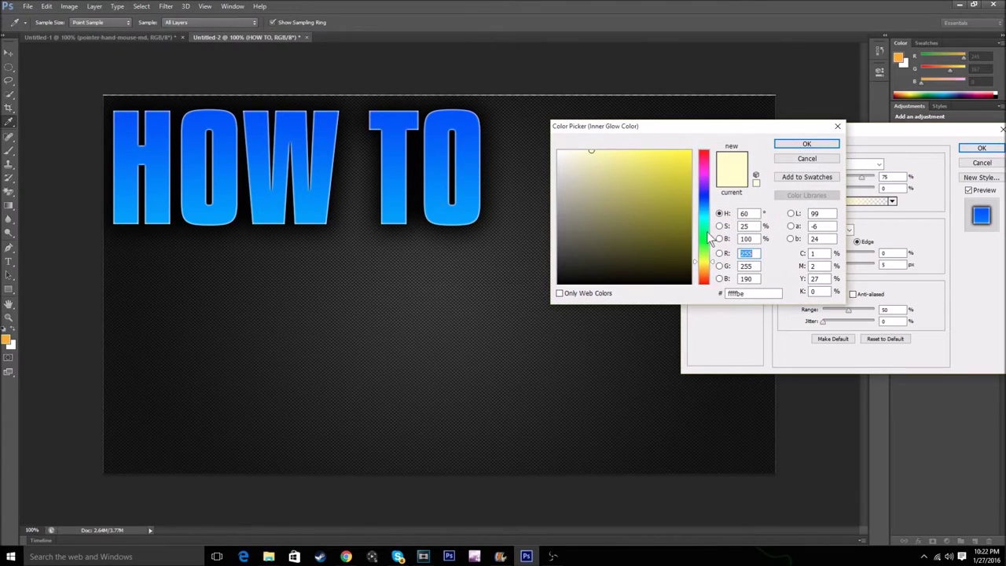
left_click_drag(709, 230, 753, 217)
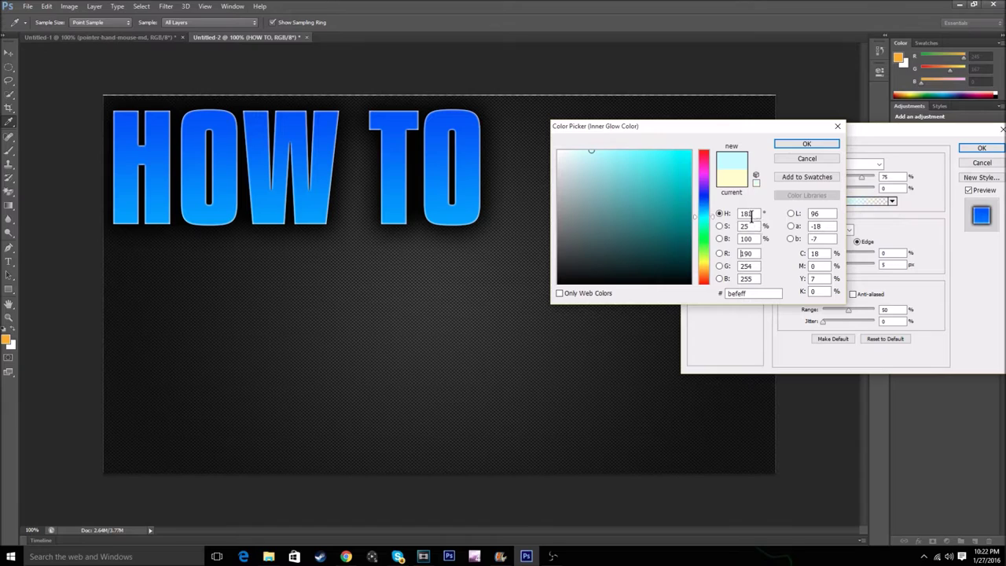
double_click(745, 253)
type("0")
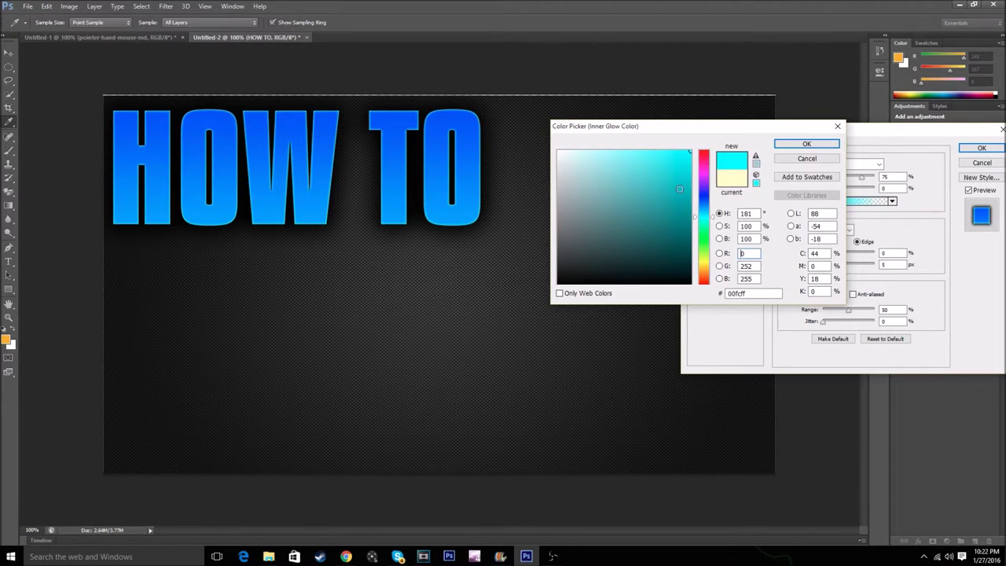
left_click(707, 212)
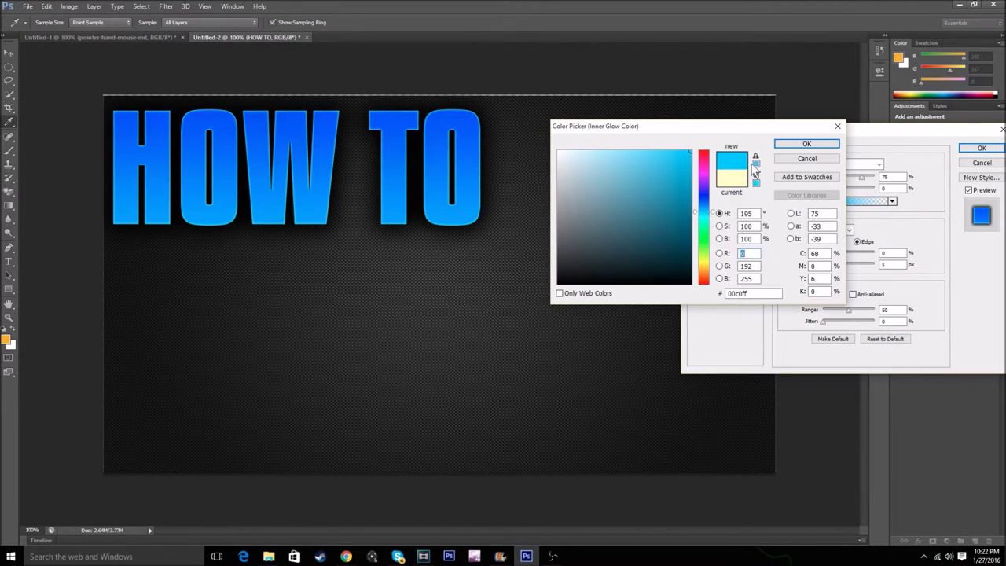
left_click(677, 144)
left_click(784, 144)
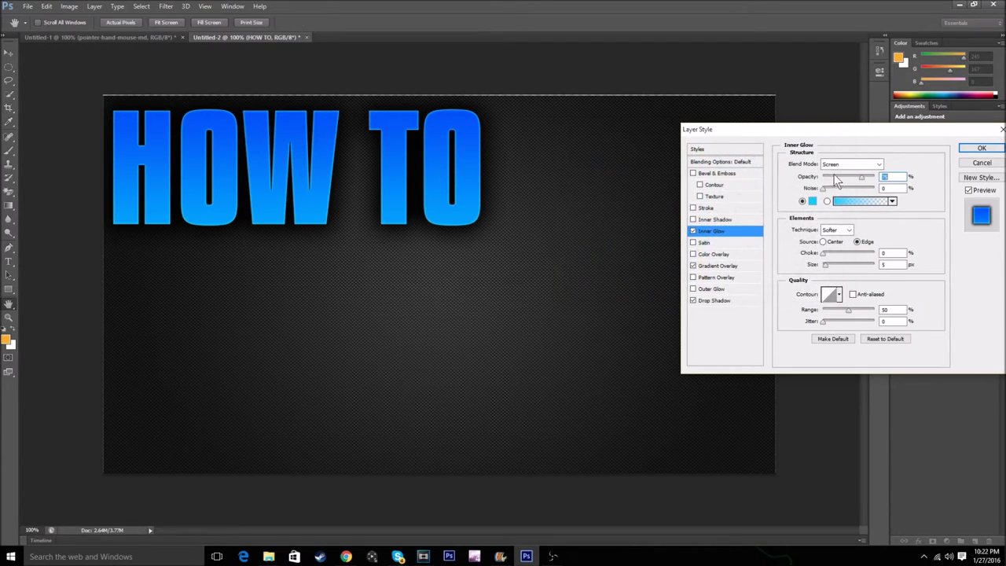
left_click(878, 163)
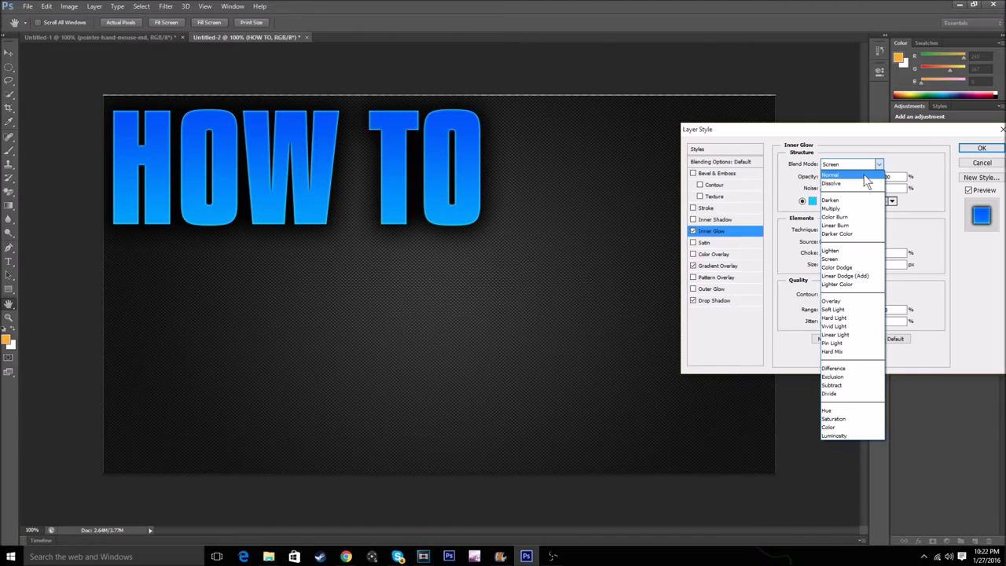
left_click(842, 166)
left_click_drag(825, 264, 835, 273)
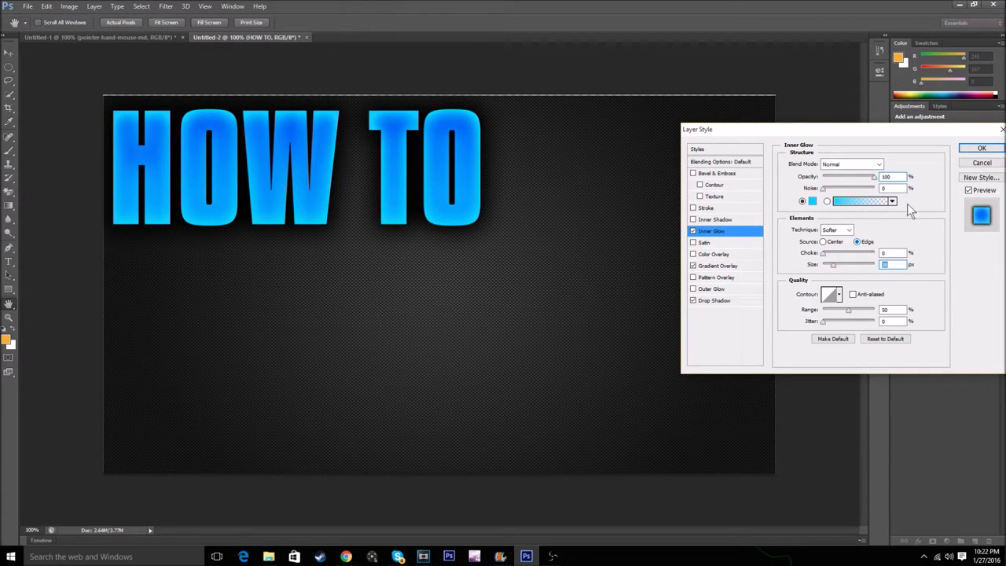
Tighten the drop shadow spread and set the inner glow size to 46.
left_click(732, 300)
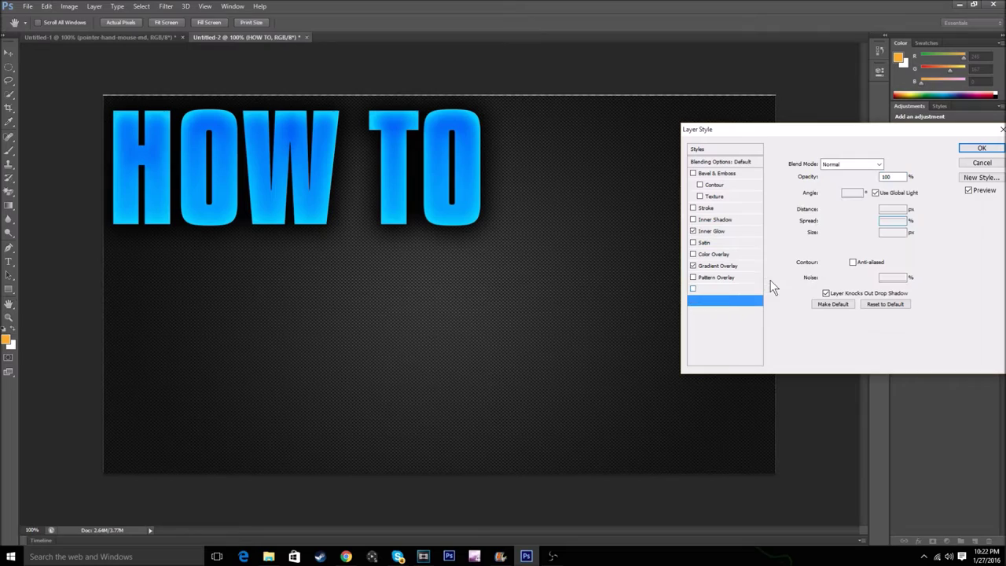
left_click_drag(838, 221, 829, 223)
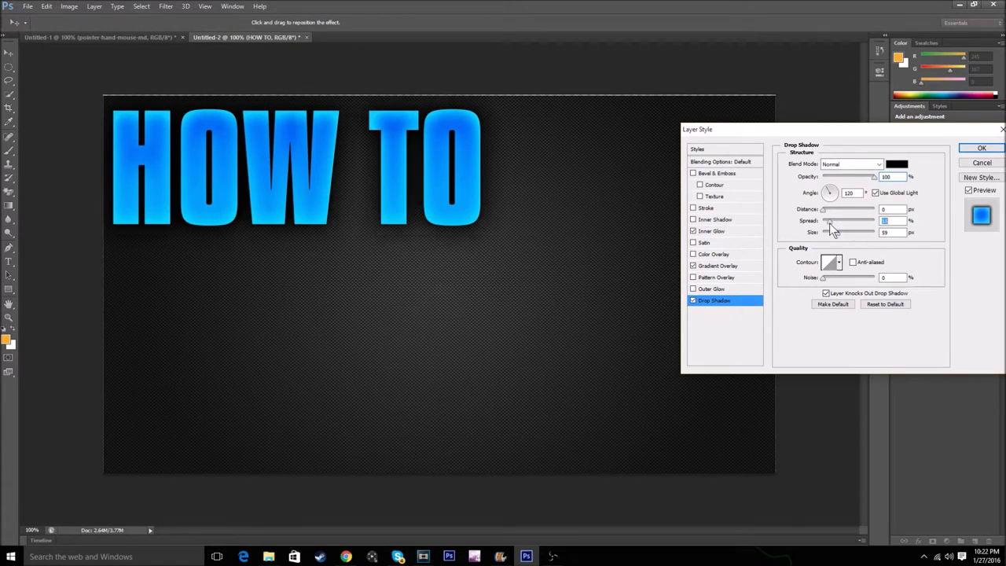
left_click(709, 231)
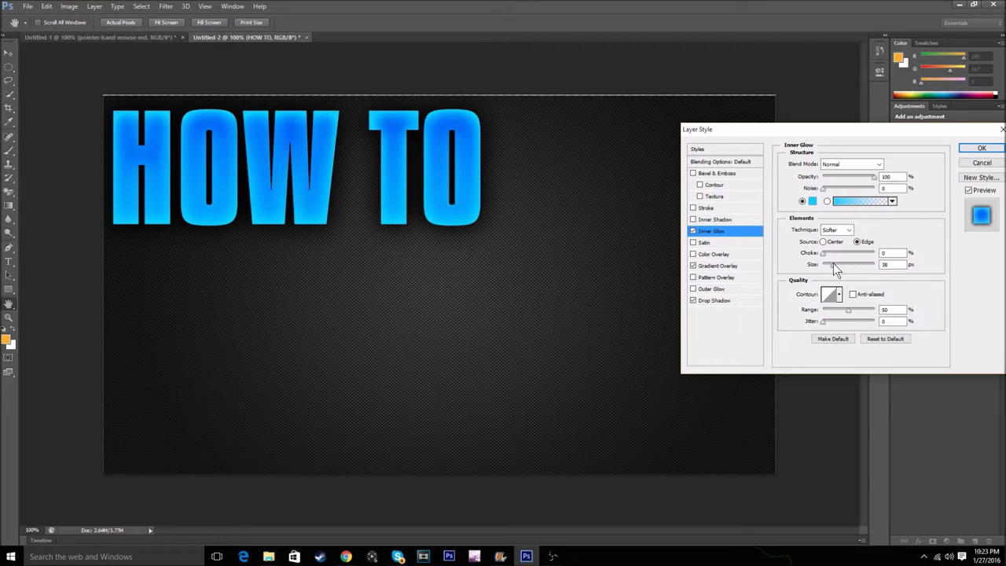
left_click_drag(836, 270, 838, 270)
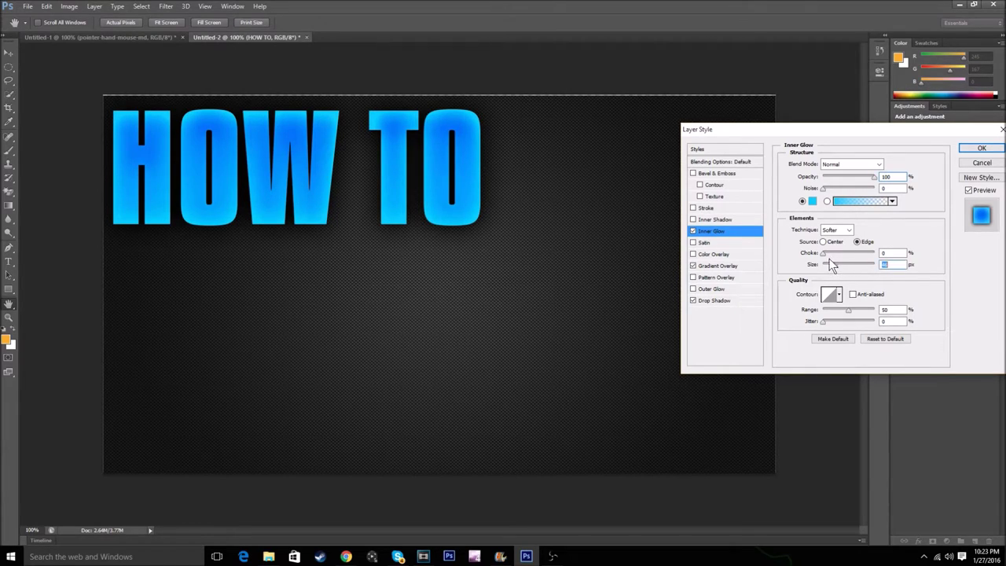
left_click(822, 252)
Keep the inner glow light blue, shrink it to 27 px, and apply the style.
left_click(812, 201)
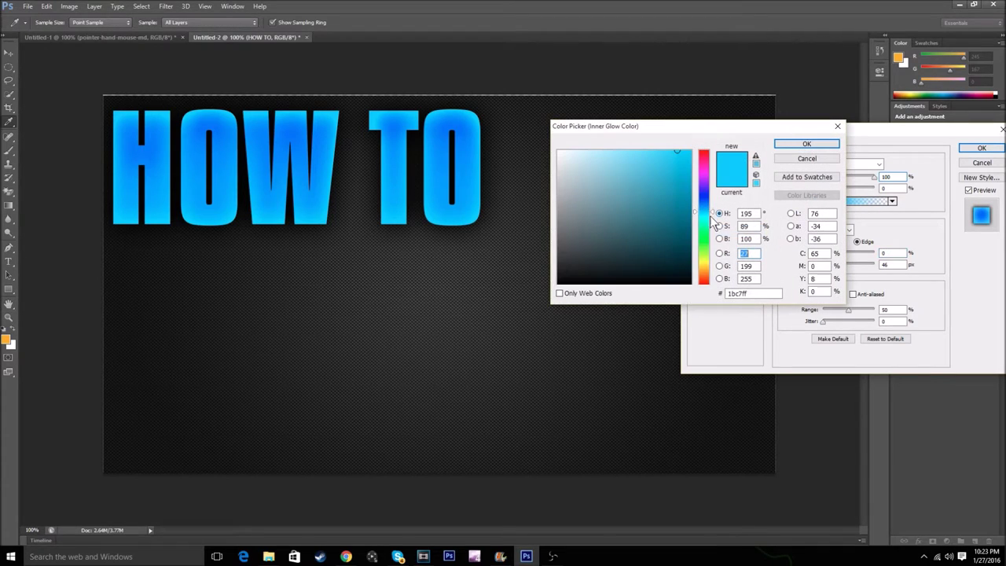
left_click_drag(704, 206, 706, 142)
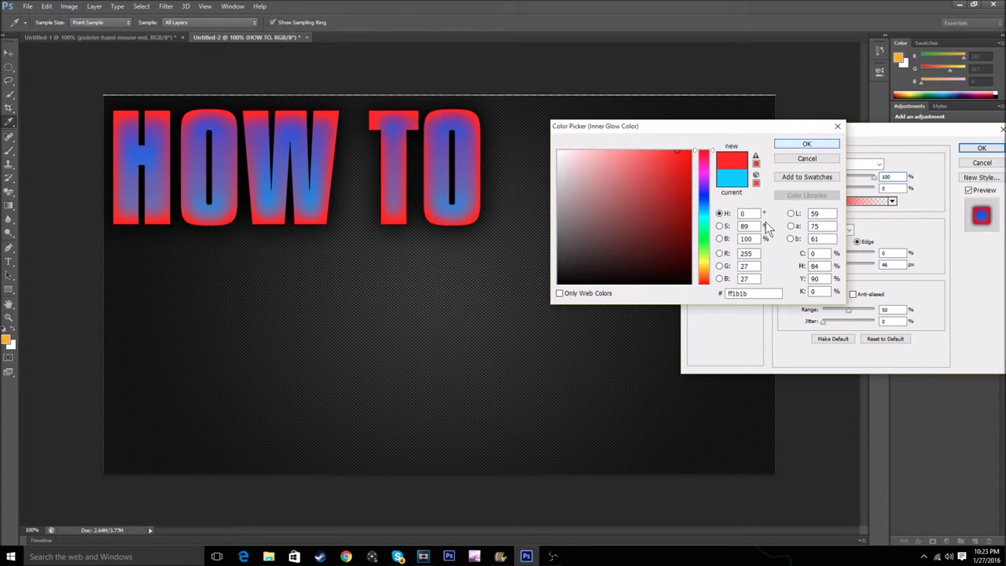
left_click(706, 210)
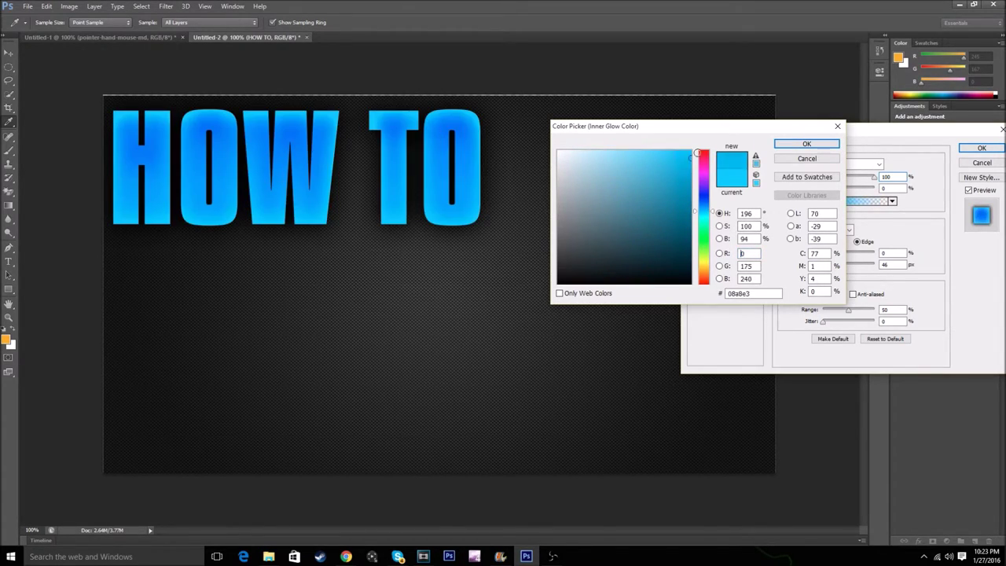
left_click(807, 143)
left_click_drag(840, 270, 833, 271)
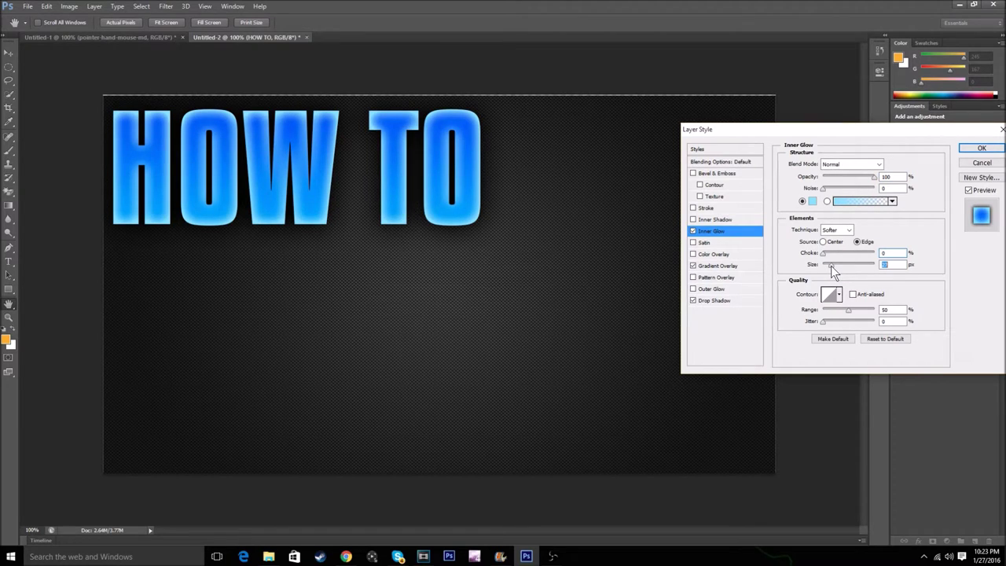
left_click(982, 147)
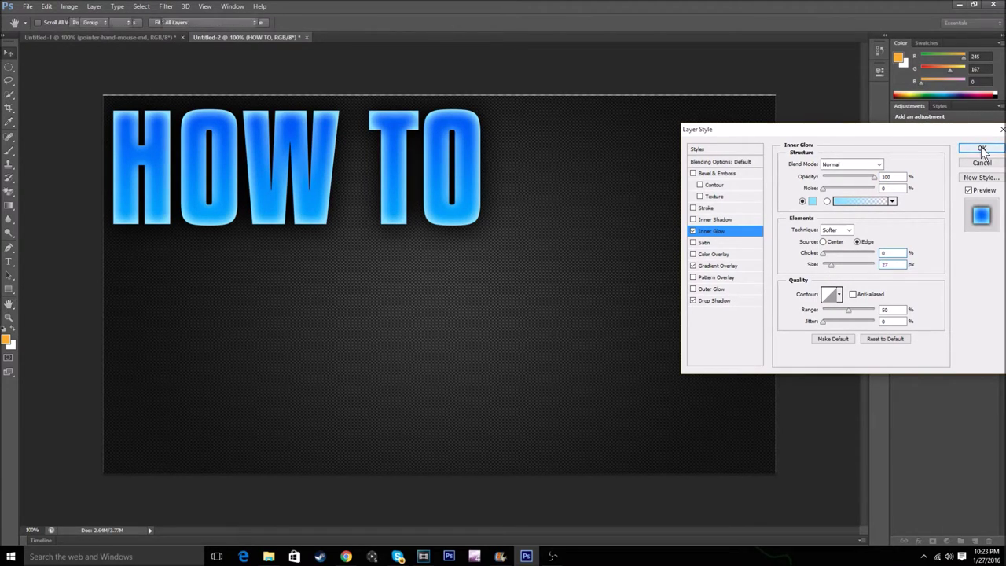
Compare the finished thumbnail with the work-in-progress, leaving a stray empty text layer.
left_click(75, 37)
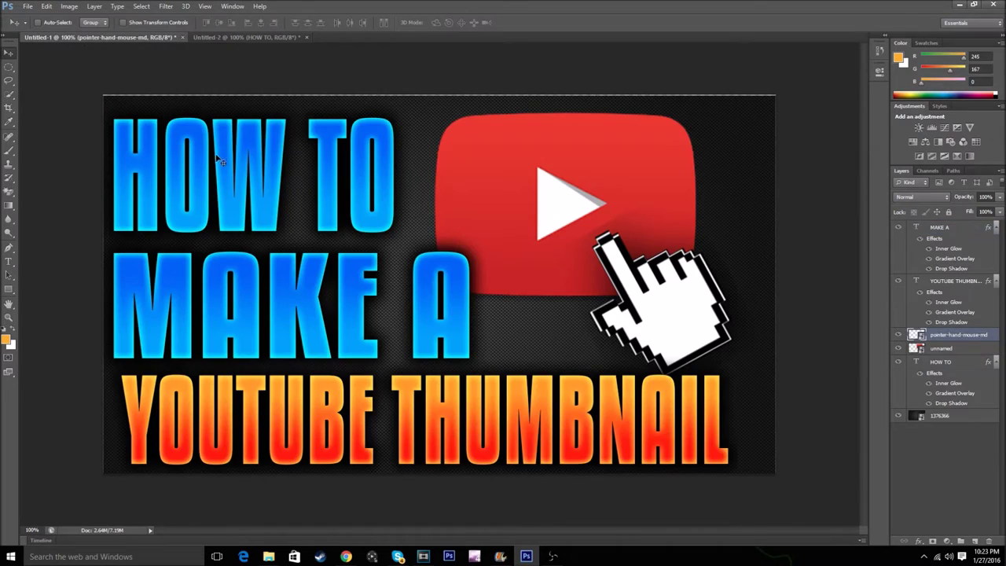
left_click(240, 38)
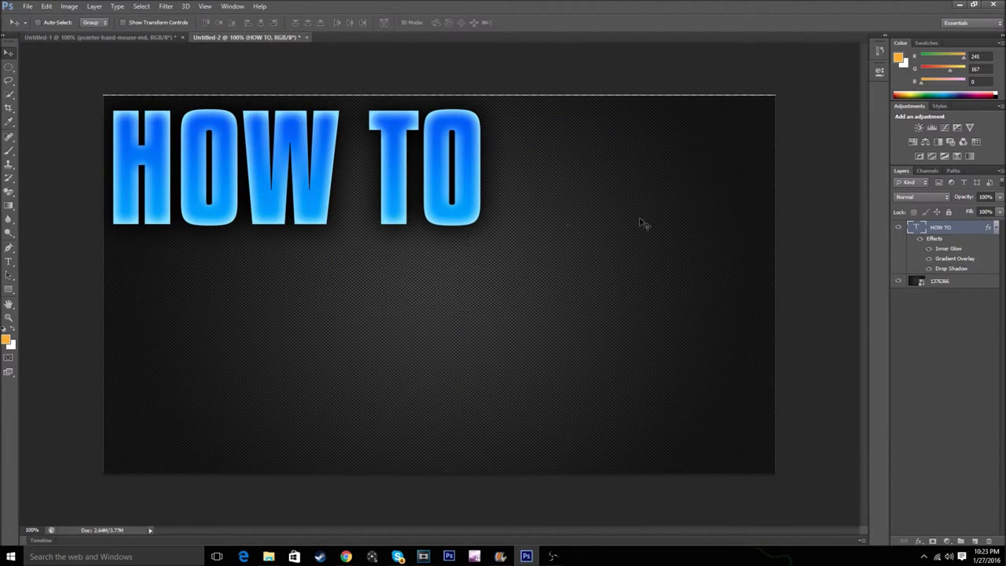
left_click(67, 36)
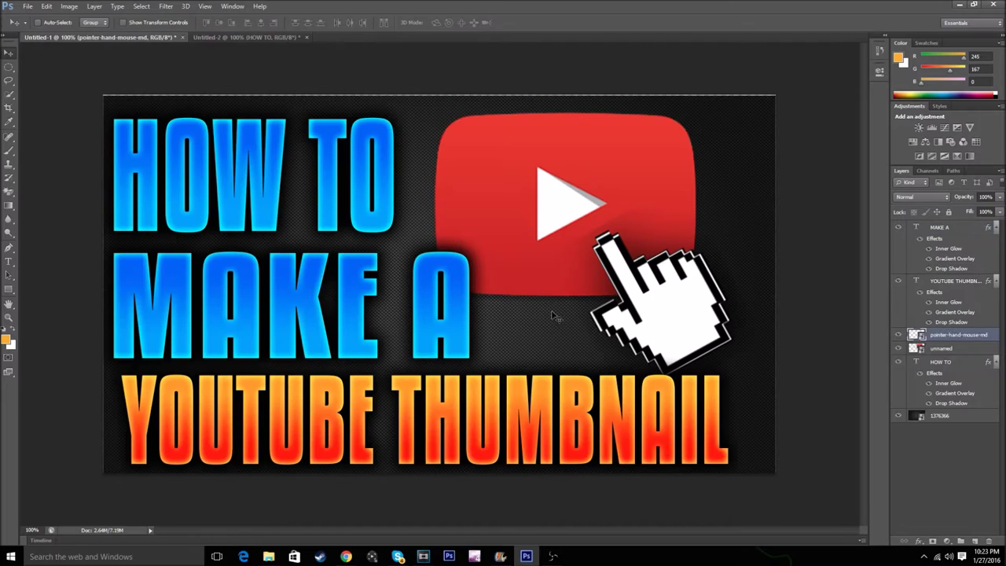
left_click(218, 38)
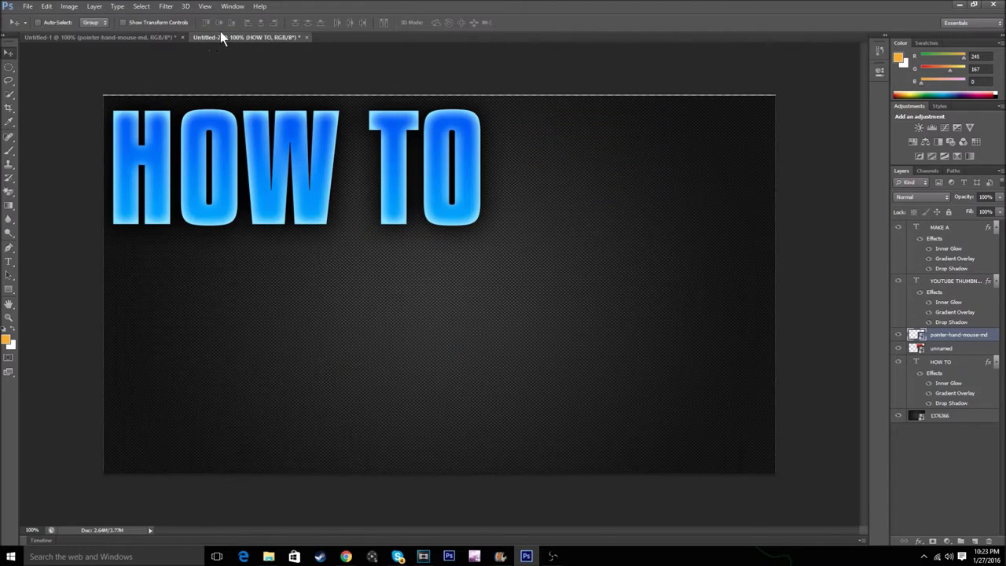
left_click(9, 261)
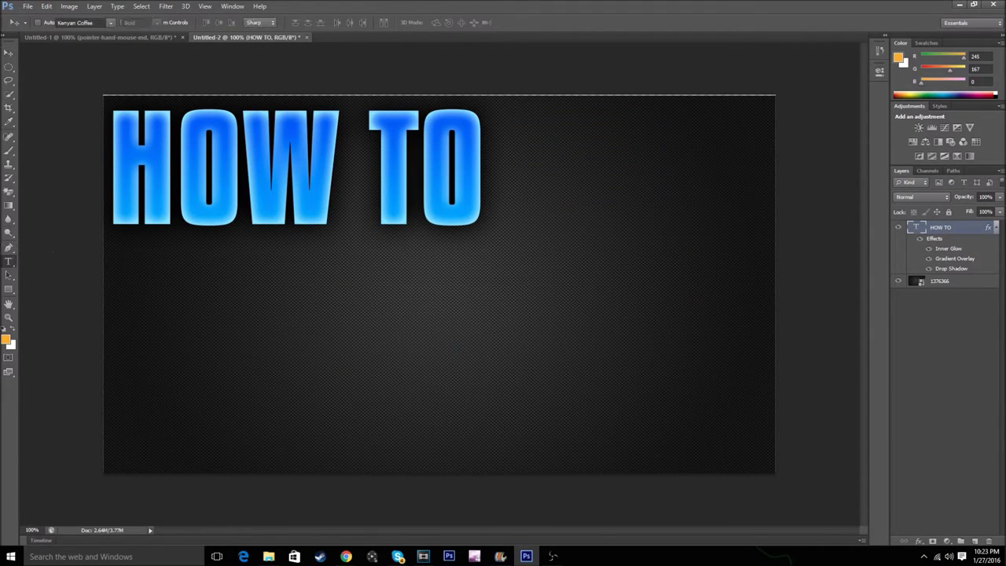
left_click(89, 55)
left_click(98, 37)
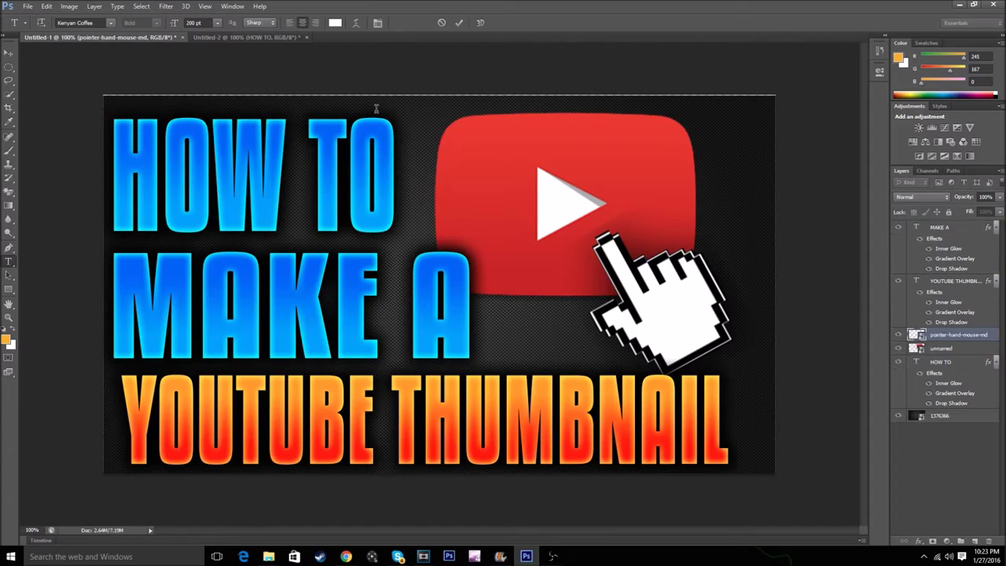
left_click(244, 37)
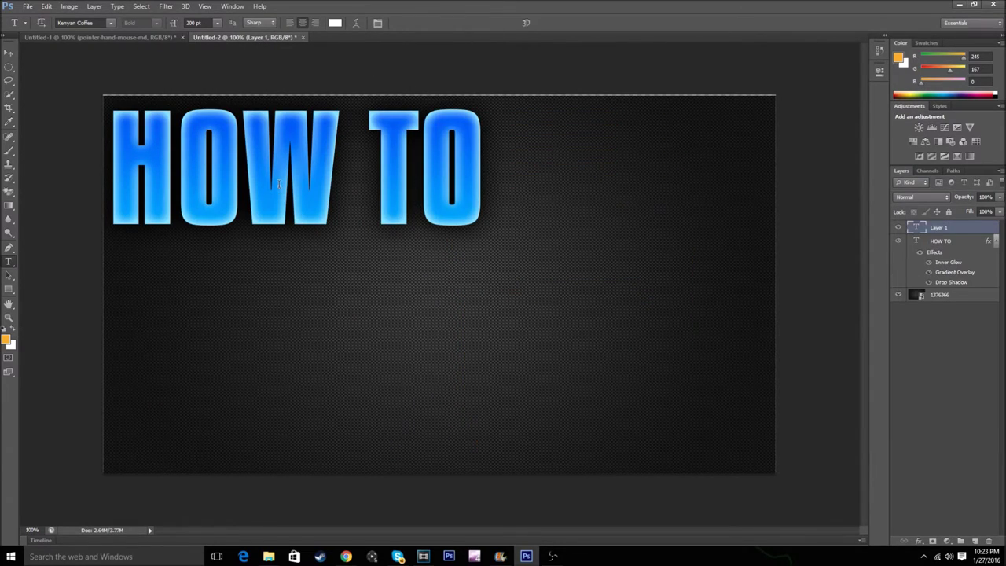
Step back in history to drop the empty layer and restore the HOW TO text.
key("e")
key("shift+e")
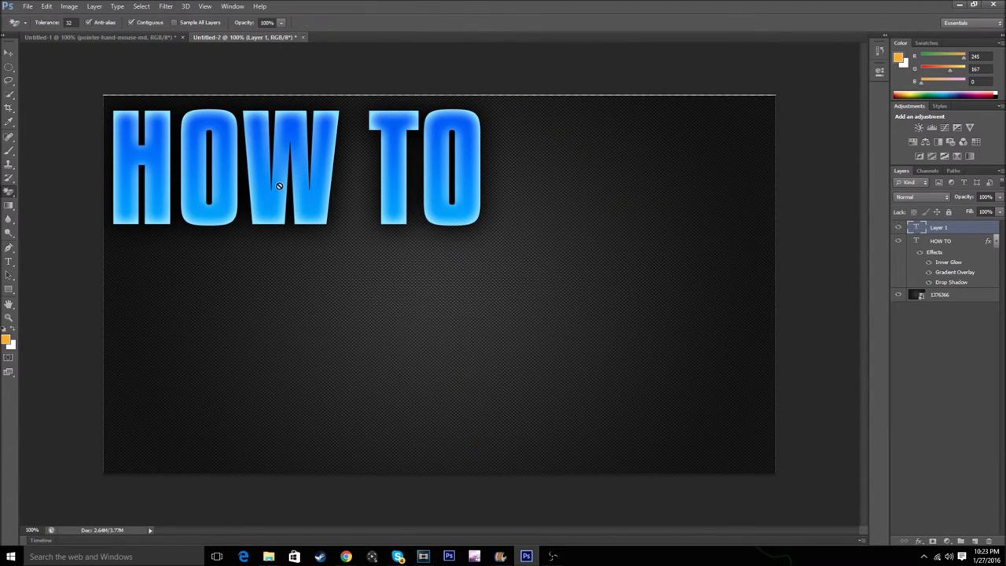
key("ctrl+alt+z")
key("ctrl+alt+z")
key("ctrl+alt+z")
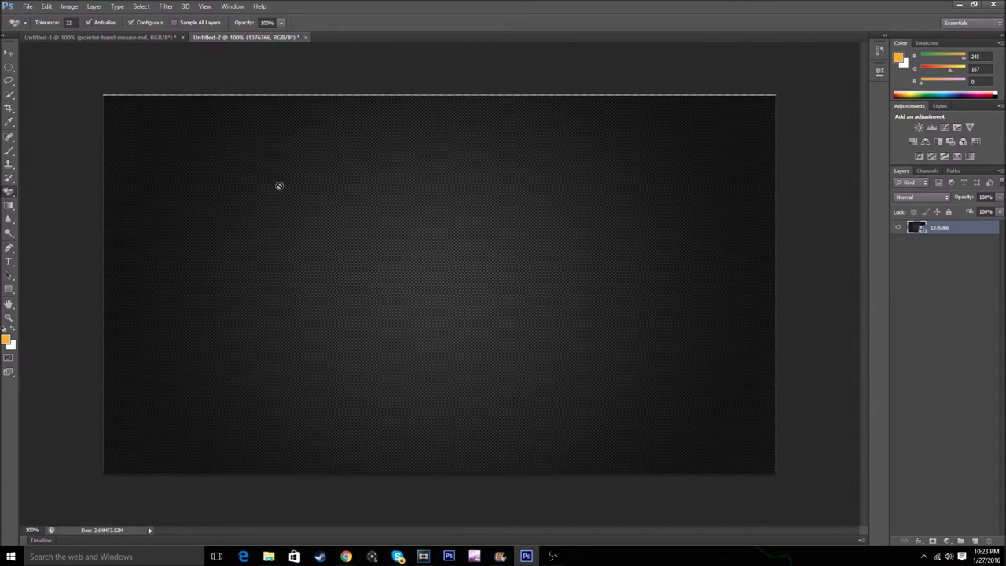
key("ctrl+shift+z")
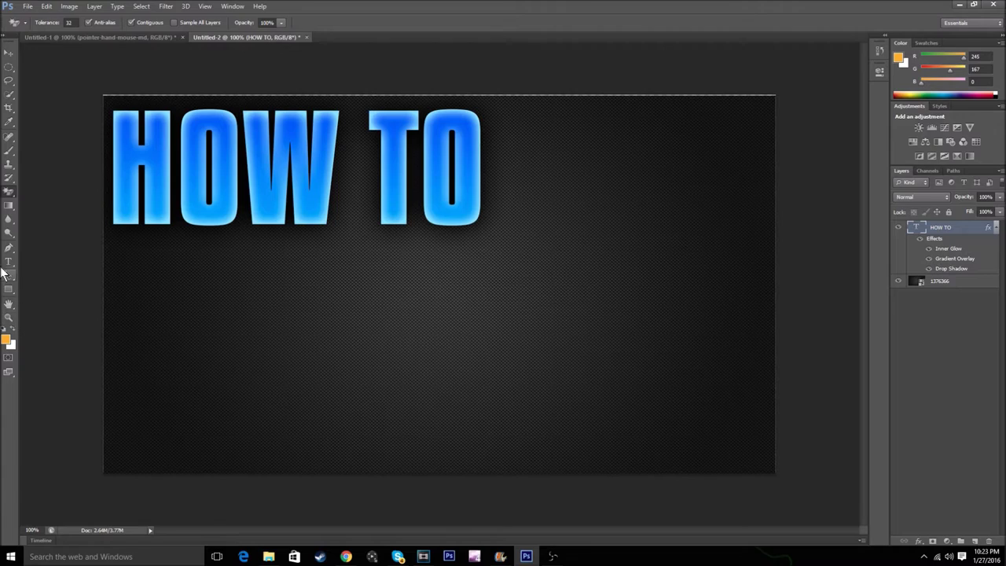
Type white 'MAKE A' text and move it beneath the HOW TO title.
left_click(9, 261)
left_click(252, 308)
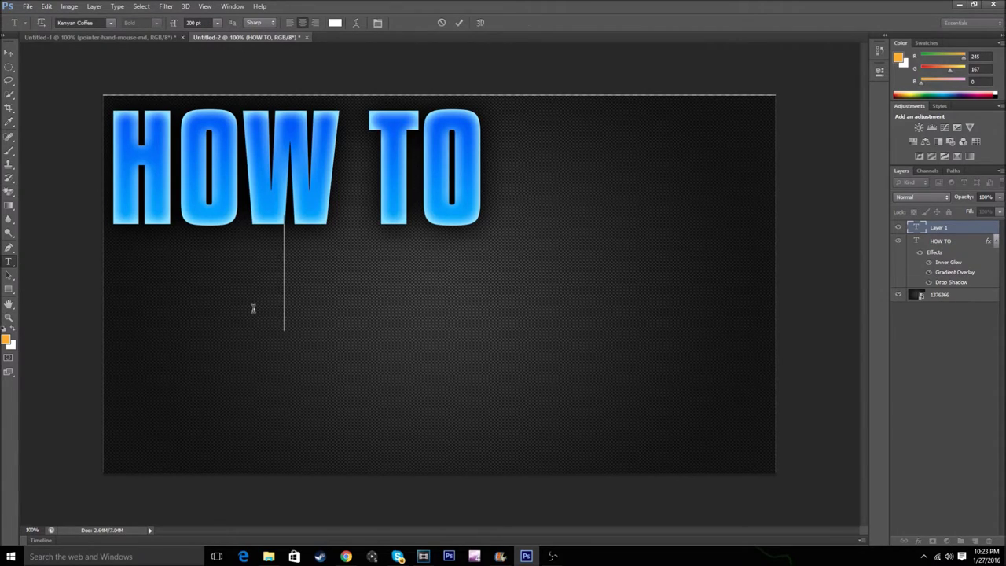
type("MAKE")
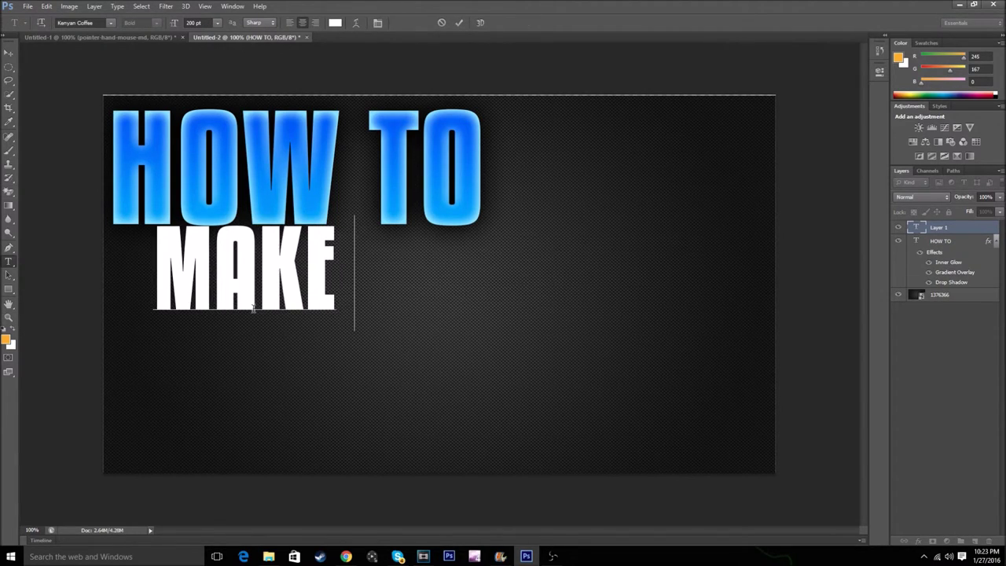
type(" A")
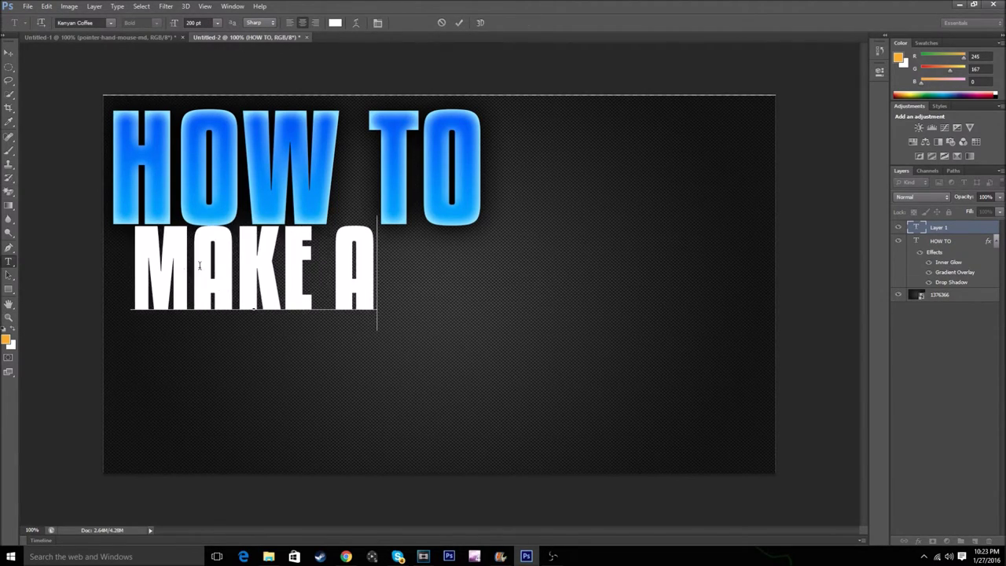
left_click(7, 55)
left_click_drag(395, 324, 445, 390)
key("ctrl+t")
key("Return")
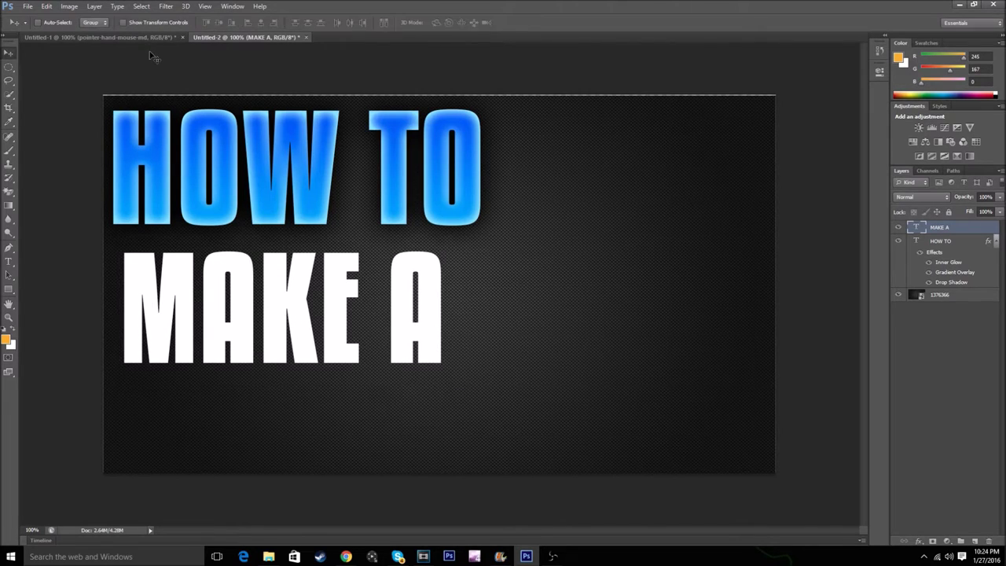
After checking the finished thumbnail, scale up MAKE A and adjust its width.
left_click(128, 38)
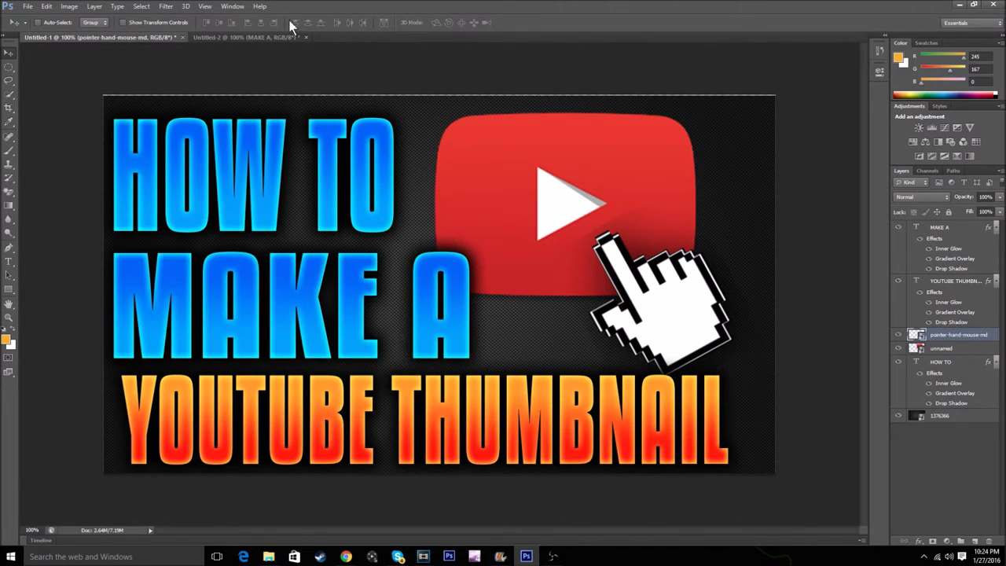
left_click(276, 36)
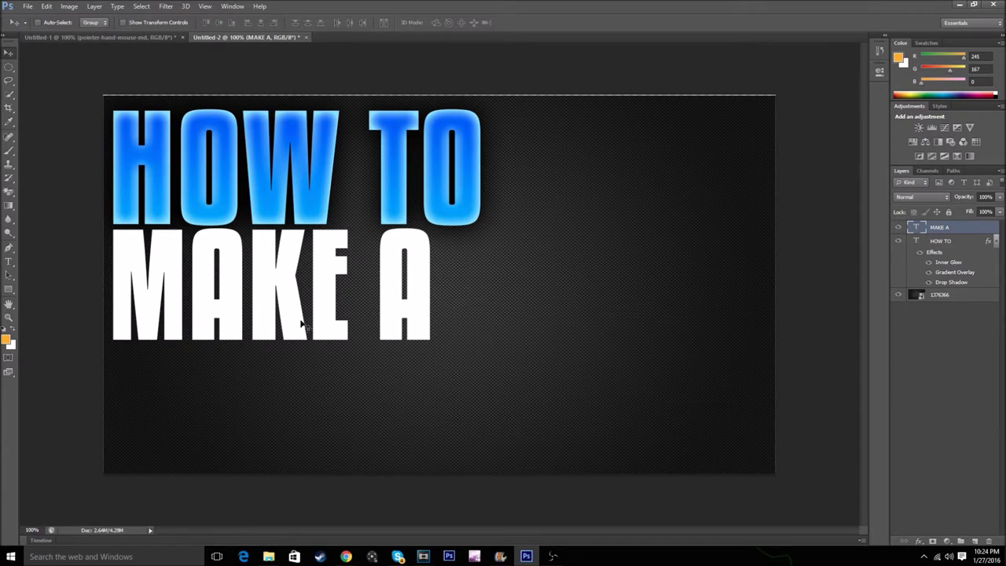
key("ctrl+t")
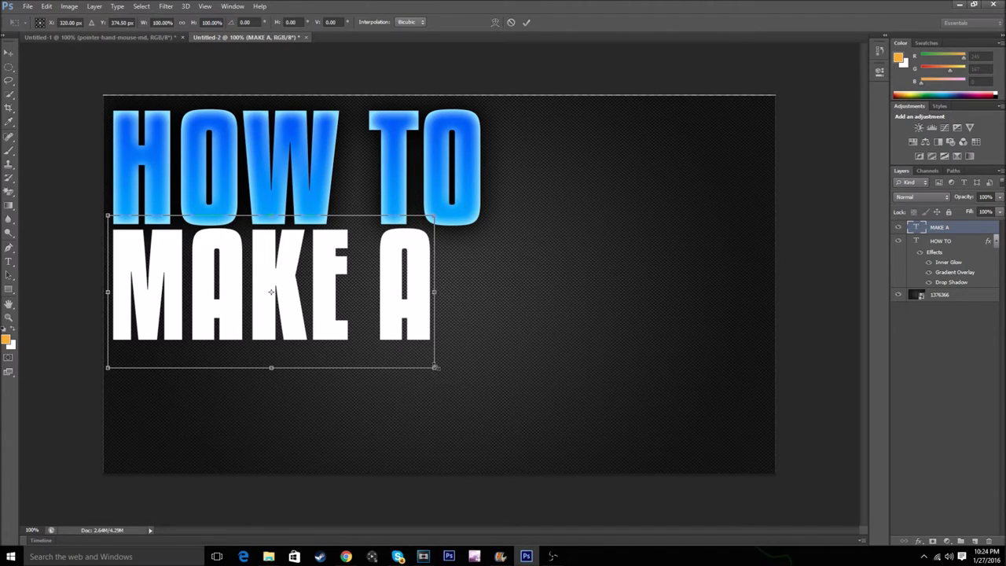
left_click_drag(435, 367, 526, 381)
mouse_move(528, 302)
left_mouse_down()
mouse_move(413, 299)
mouse_move(537, 298)
left_mouse_up()
Copy the HOW TO layer style and paste it onto the MAKE A layer.
key("Return")
left_click(941, 241)
right_click(941, 241)
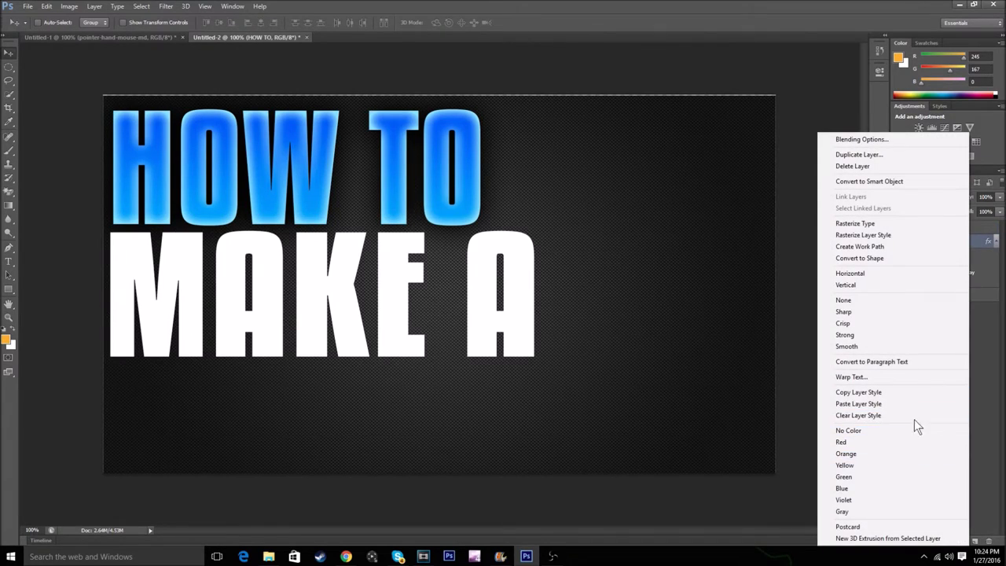
left_click(918, 392)
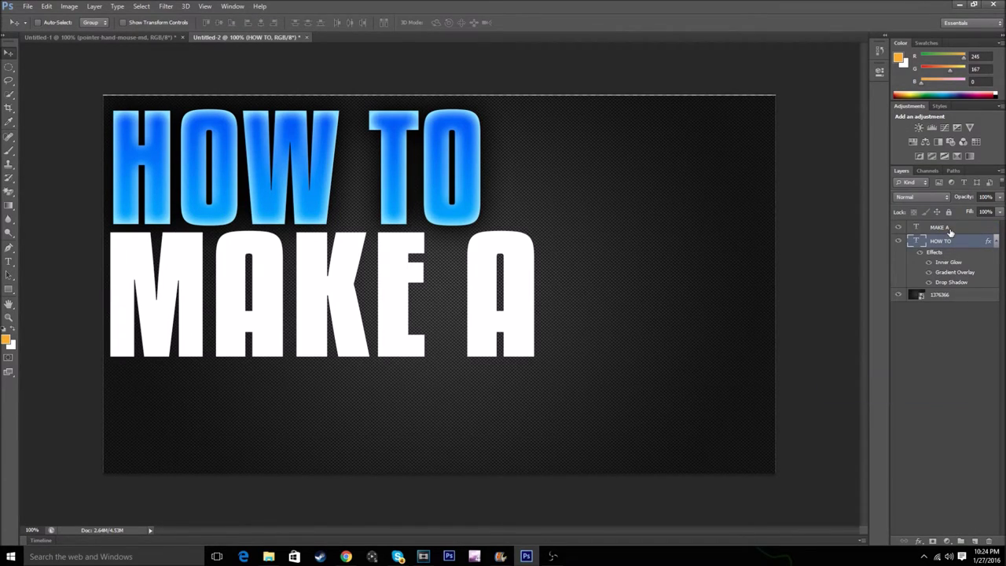
right_click(951, 230)
left_click(887, 404)
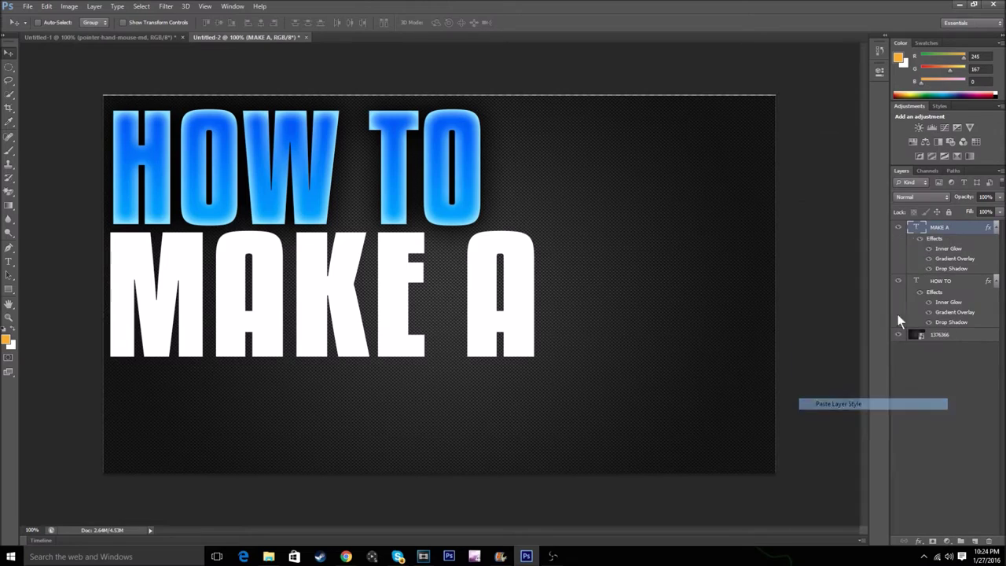
right_click(949, 229)
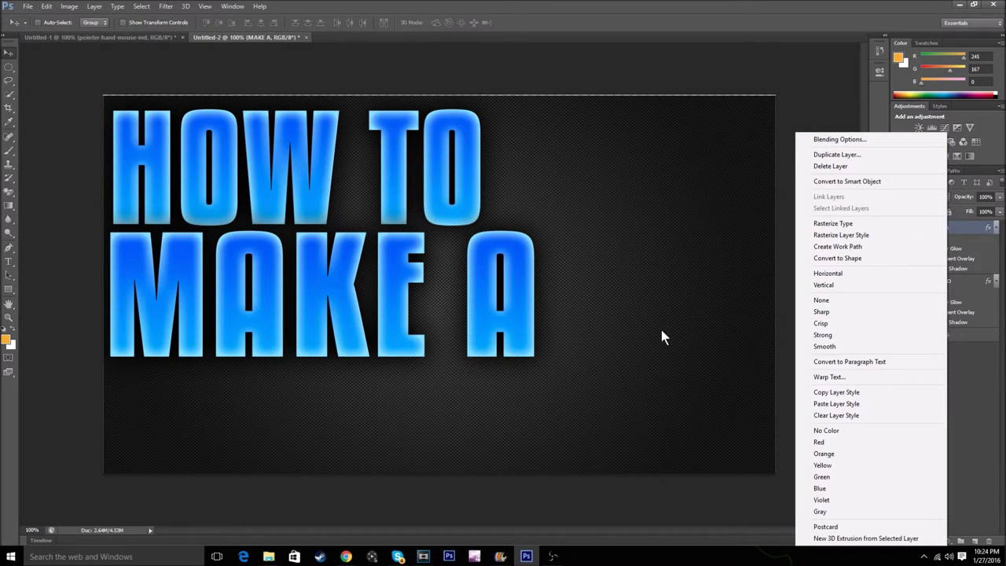
left_click(754, 213)
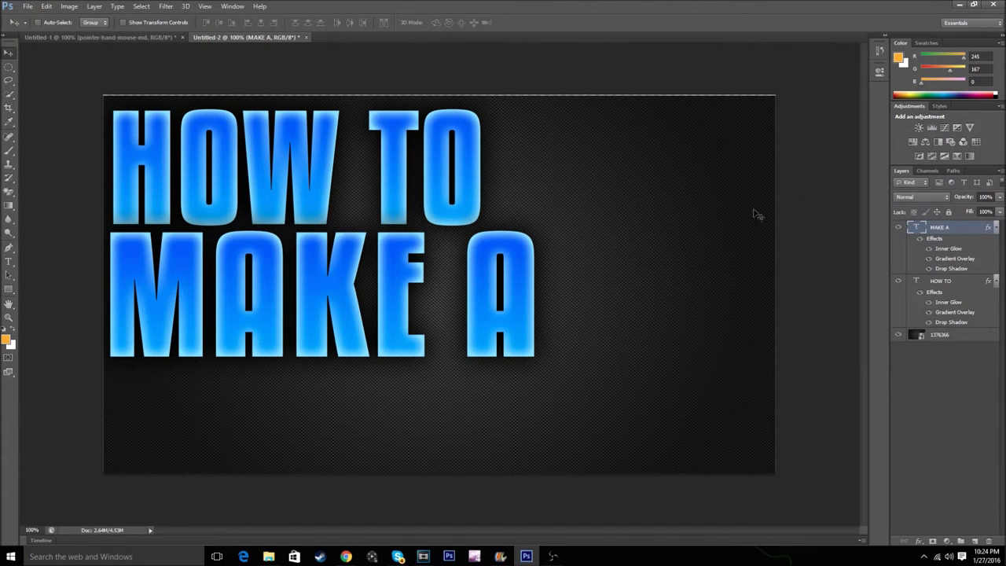
Compare with the Untitled-1 reference, then commit the YOUTUBE THUMBNAIL text in Untitled-2.
left_click(71, 37)
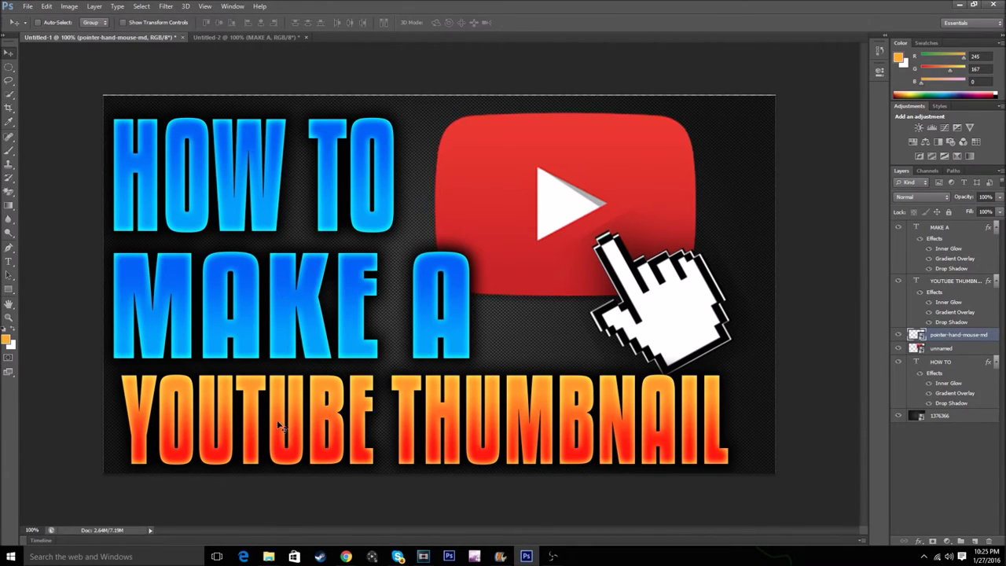
left_click(272, 39)
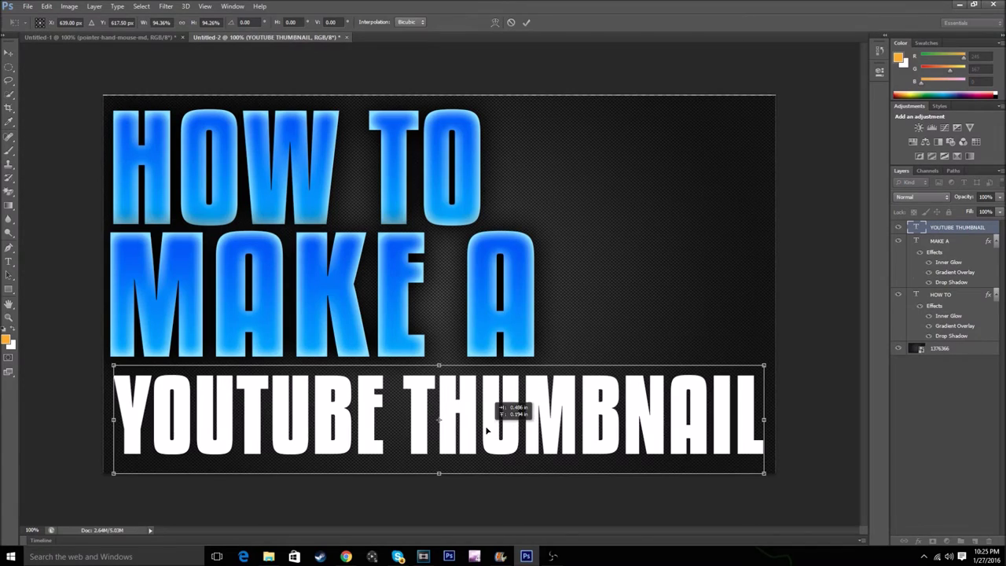
key("Return")
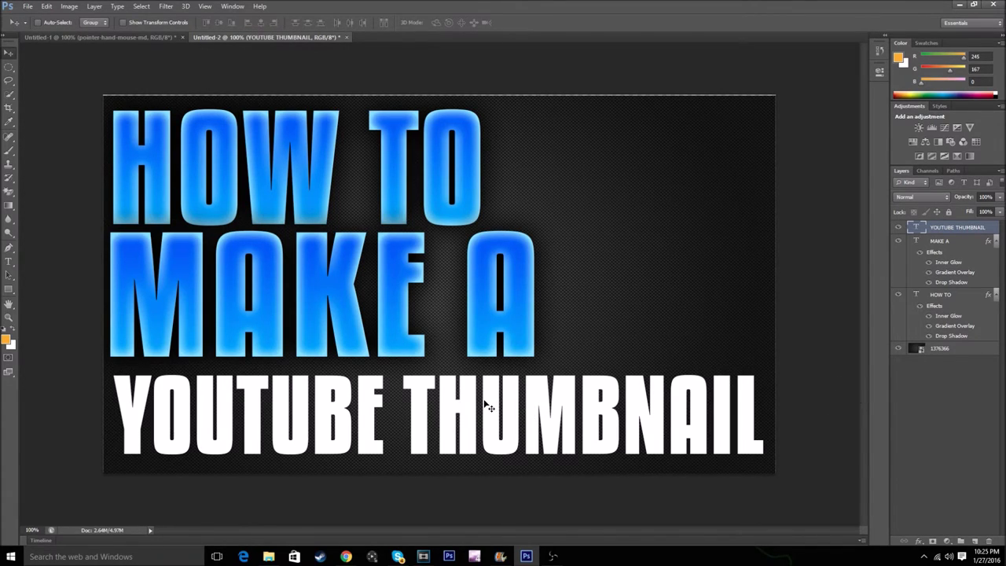
Stretch YOUTUBE THUMBNAIL vertically, from just below MAKE A down to the canvas bottom.
key("ctrl+t")
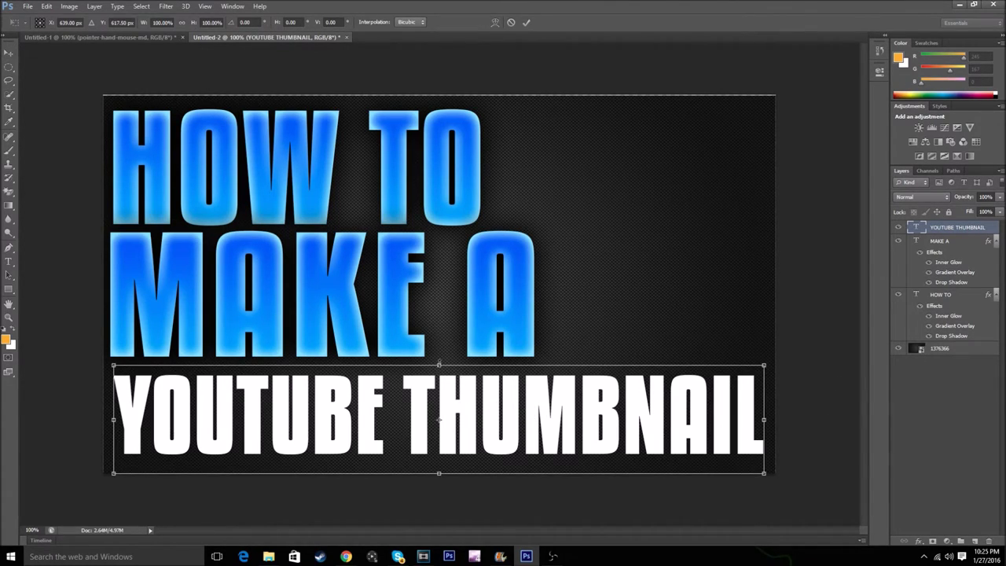
left_click_drag(439, 365, 439, 357)
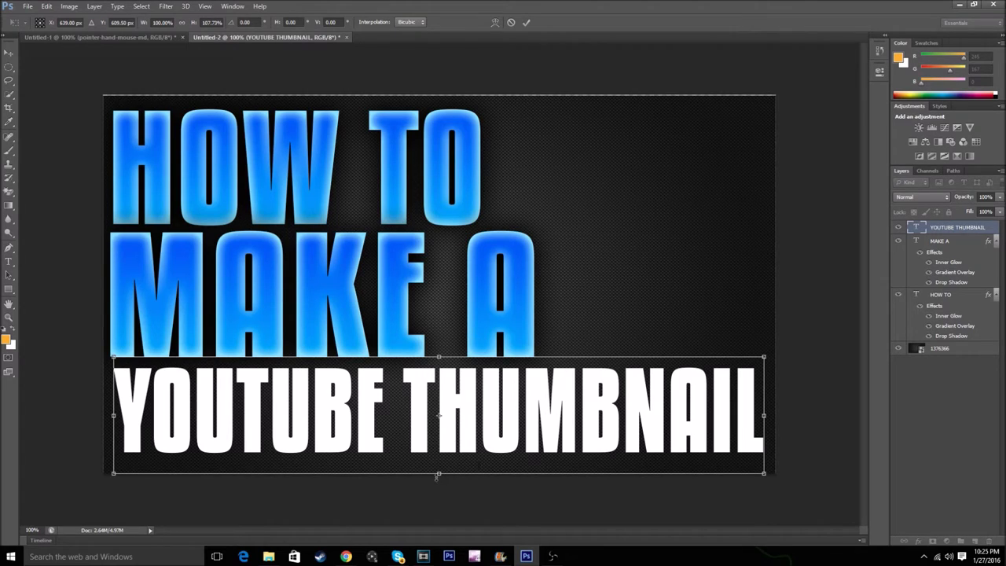
left_click_drag(437, 475, 434, 494)
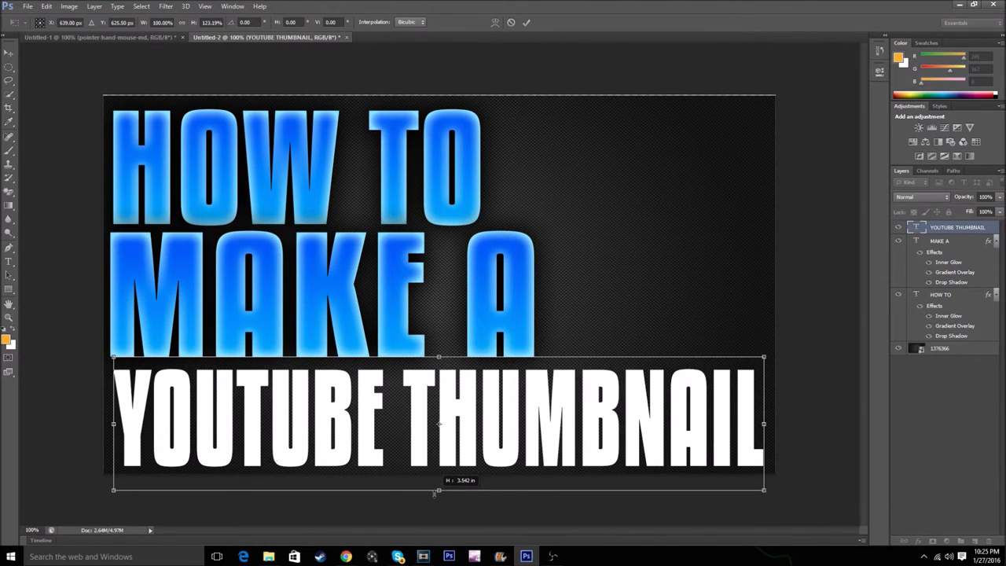
key("Return")
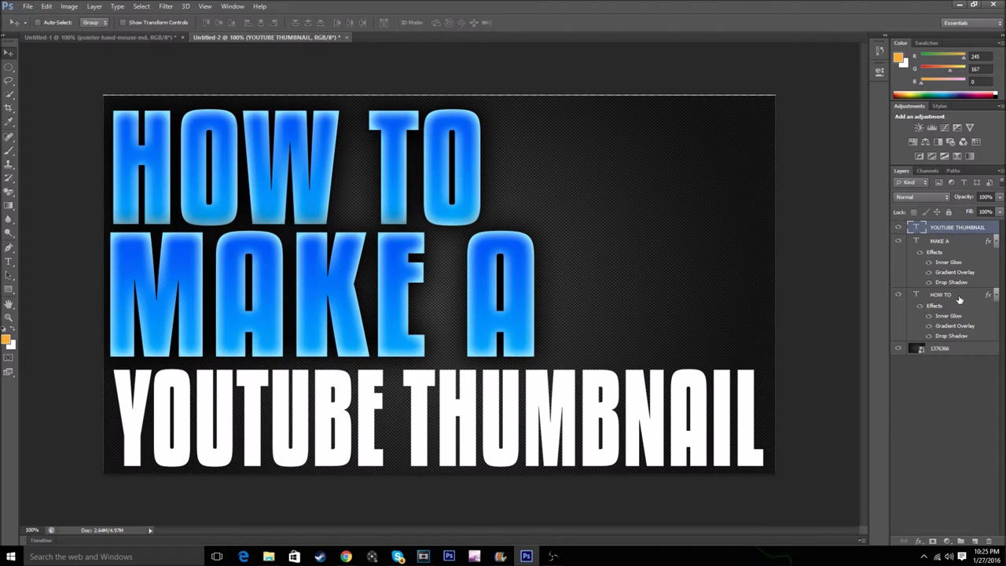
Paste the copied blue glow layer style onto the YOUTUBE THUMBNAIL layer.
right_click(944, 231)
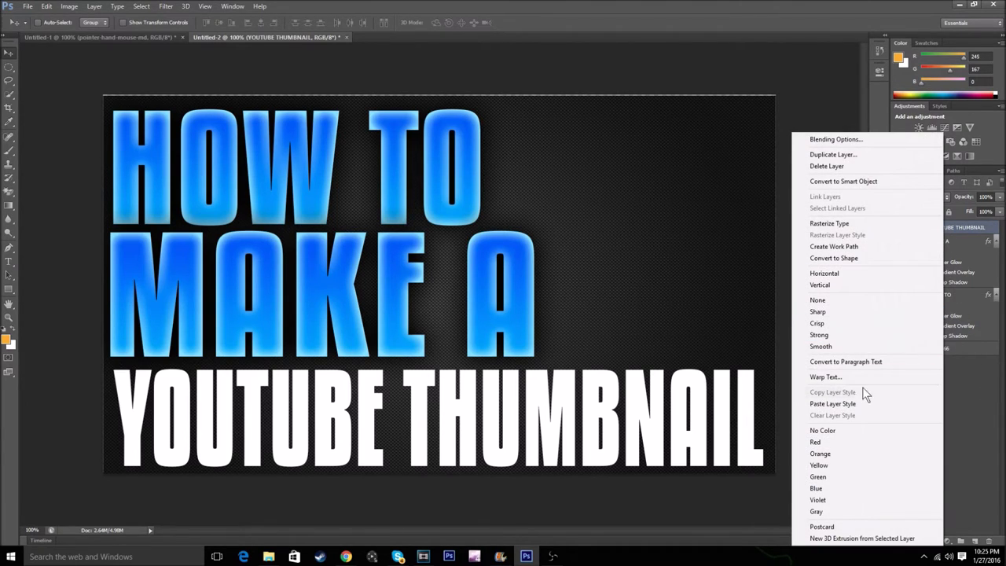
left_click(859, 406)
right_click(954, 228)
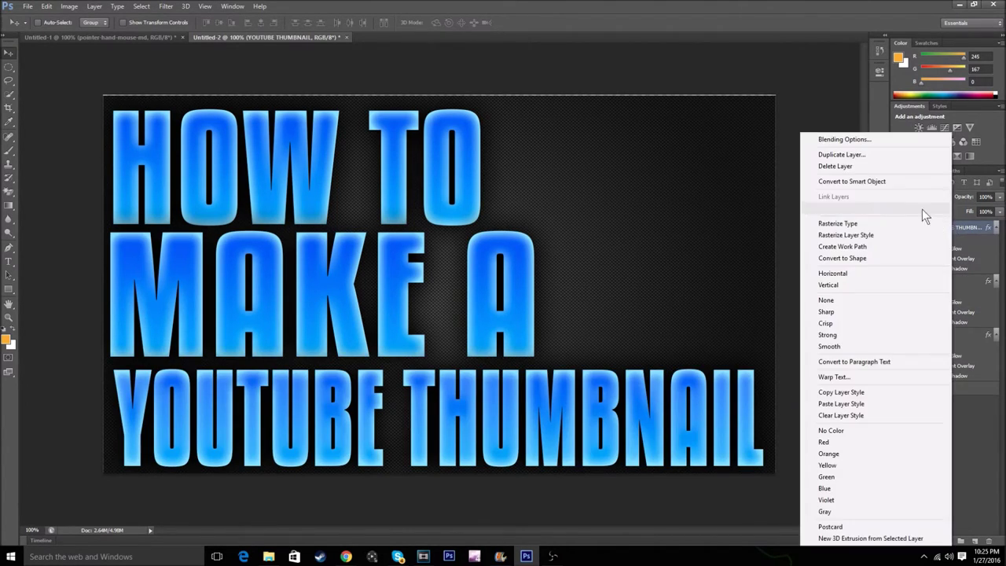
left_click(865, 140)
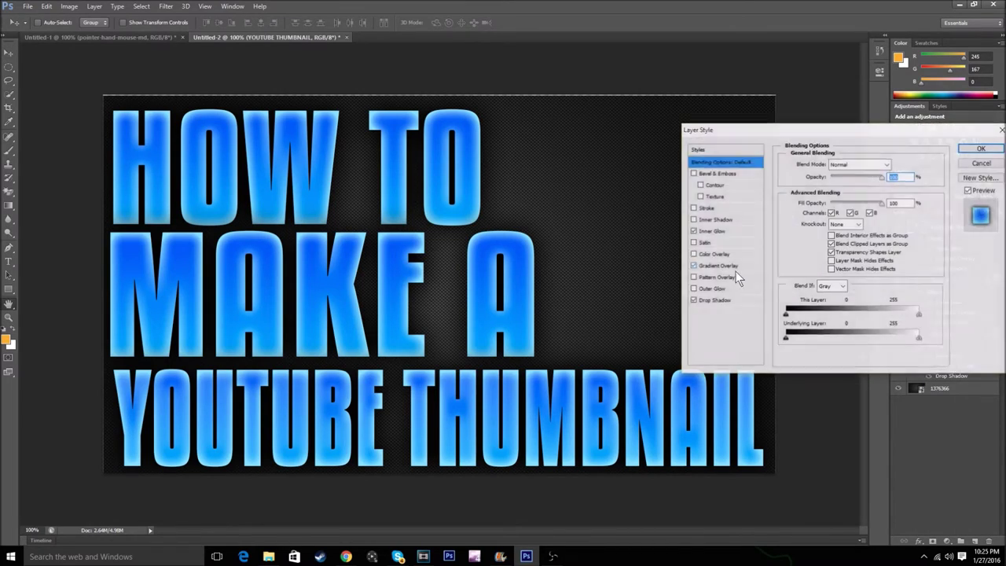
Starting from the orange-to-white preset, set the gradient overlay's left stop to red ff0000.
left_click(719, 268)
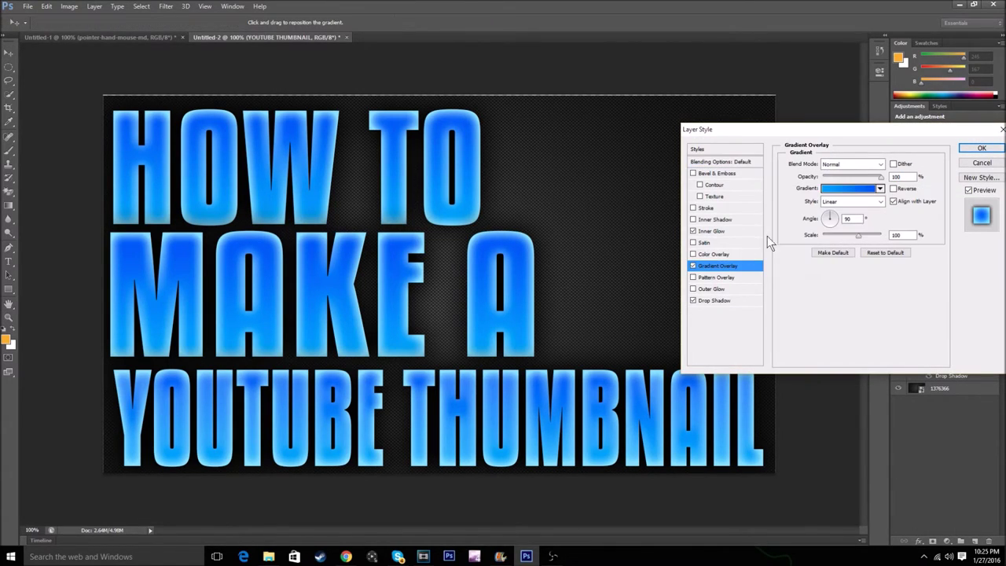
left_click(848, 193)
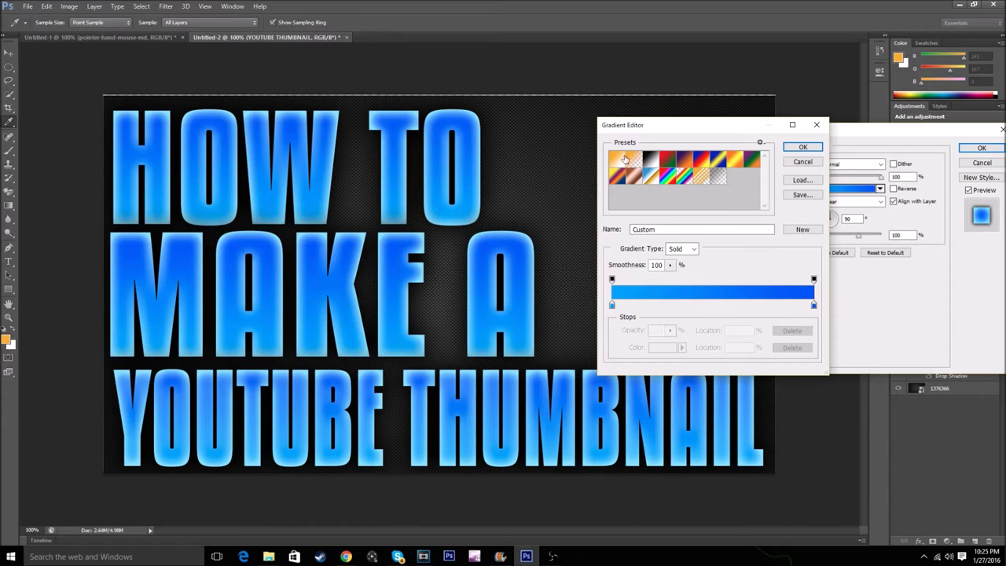
left_click(625, 159)
left_click(613, 305)
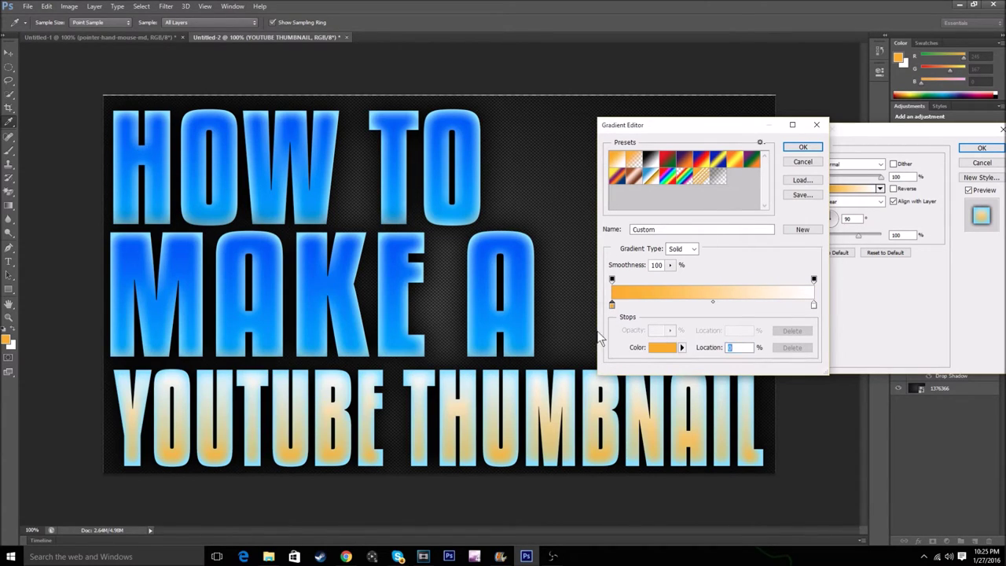
left_click(663, 347)
type("ff0000")
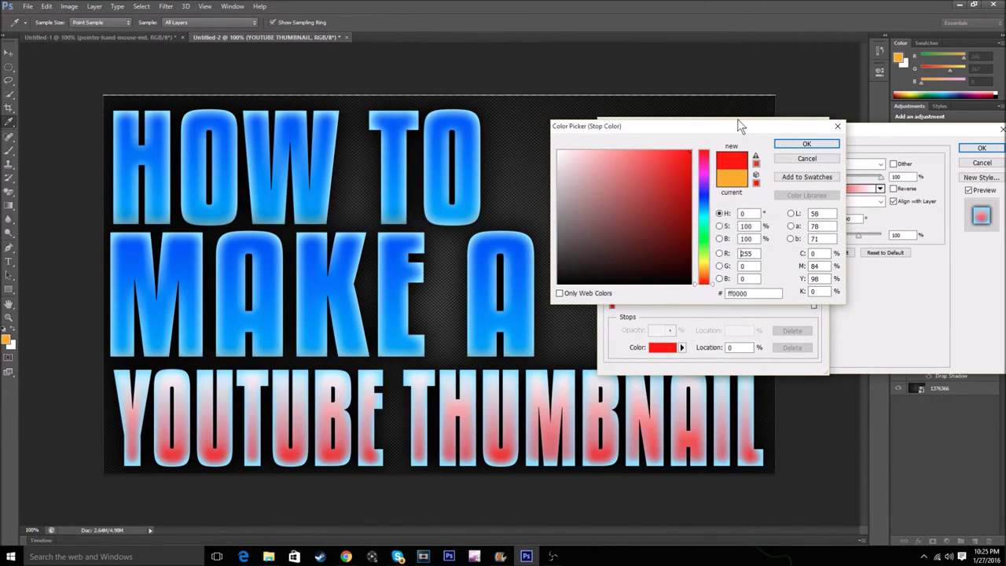
left_click(794, 143)
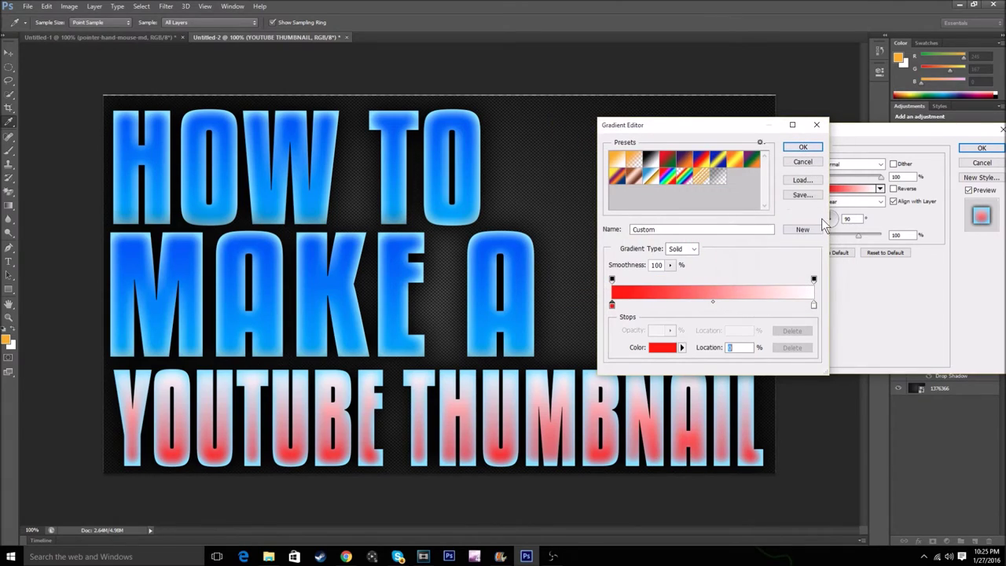
Set the right gradient stop to orange ffba00 and accept the red-to-orange gradient.
double_click(814, 304)
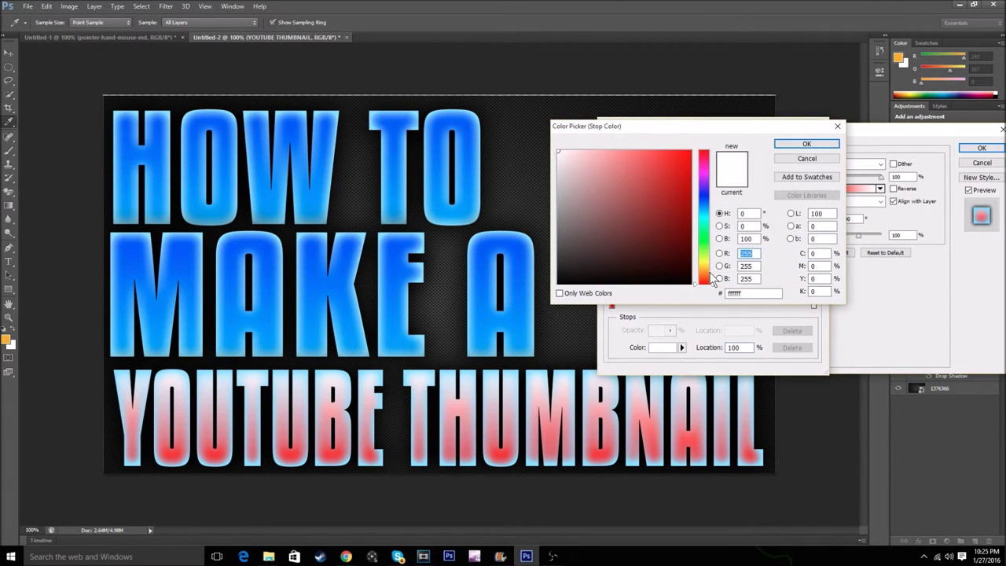
left_click_drag(707, 264, 706, 267)
left_click_drag(647, 180, 715, 144)
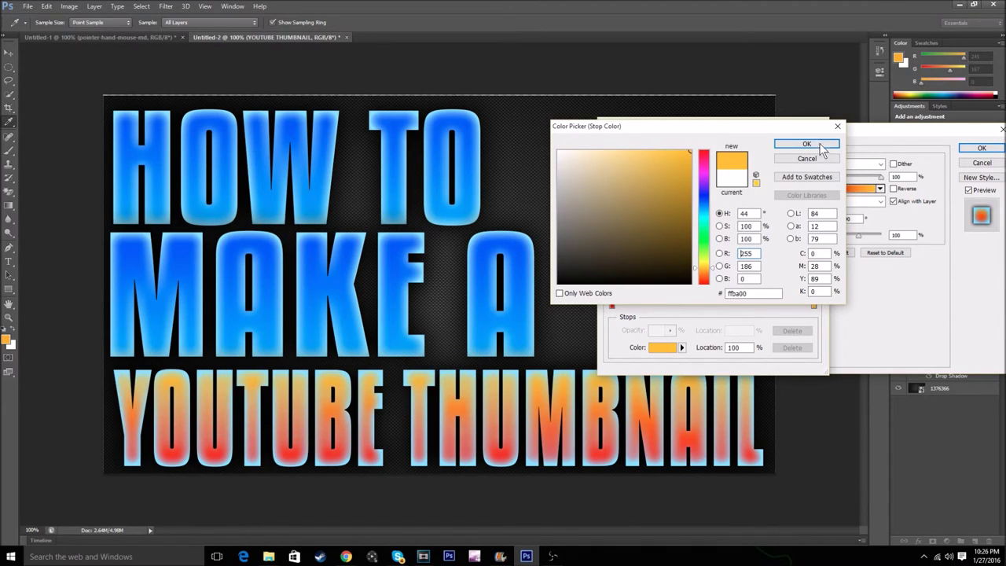
left_click(810, 145)
left_click(813, 150)
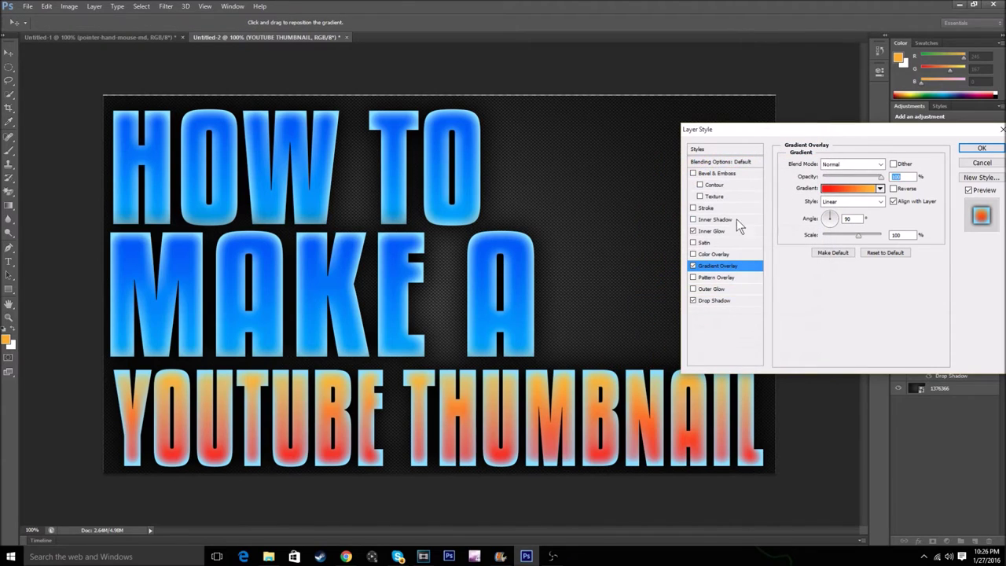
Change the Inner Glow colour to saturated yellow ffde00.
left_click(728, 231)
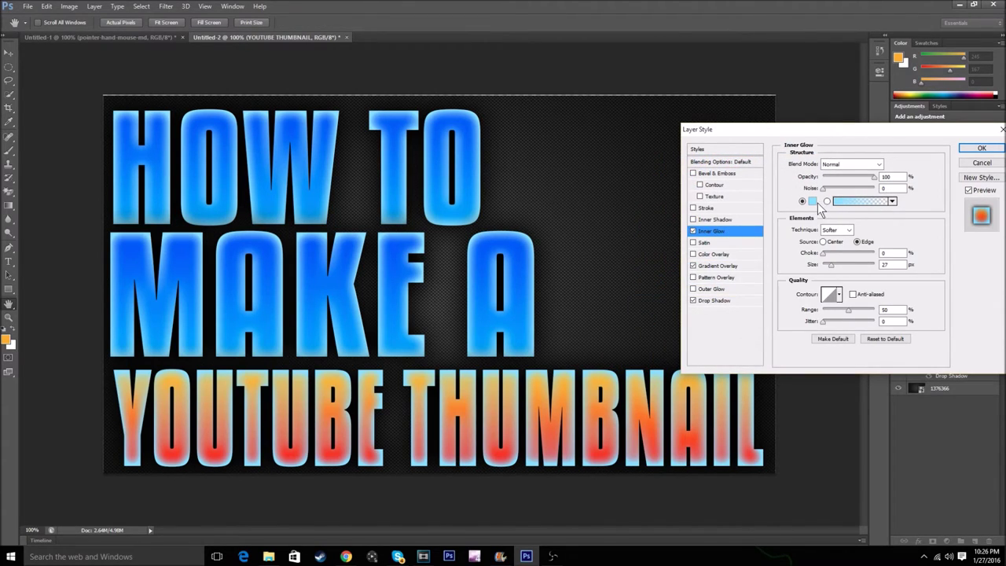
left_click(813, 202)
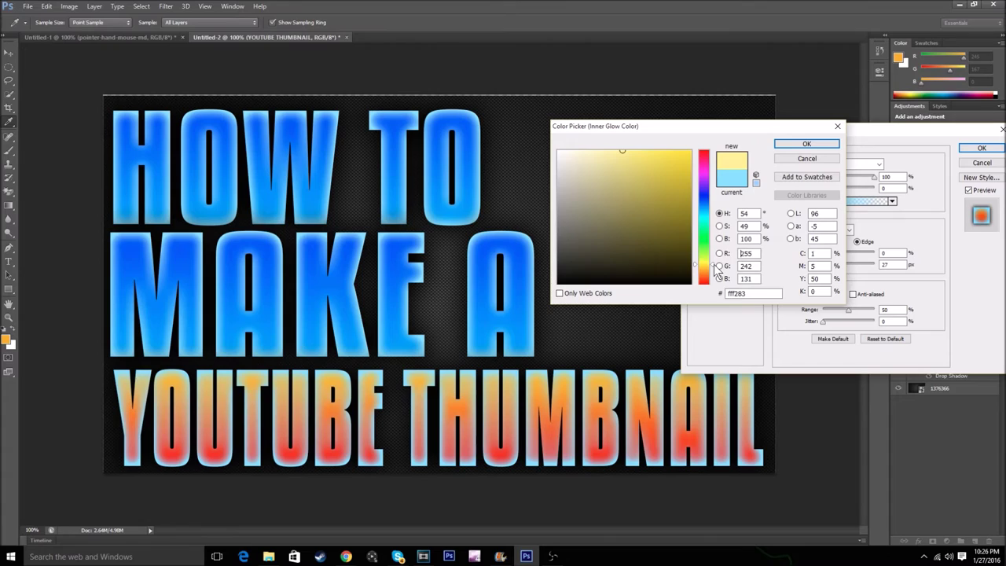
left_click(689, 152)
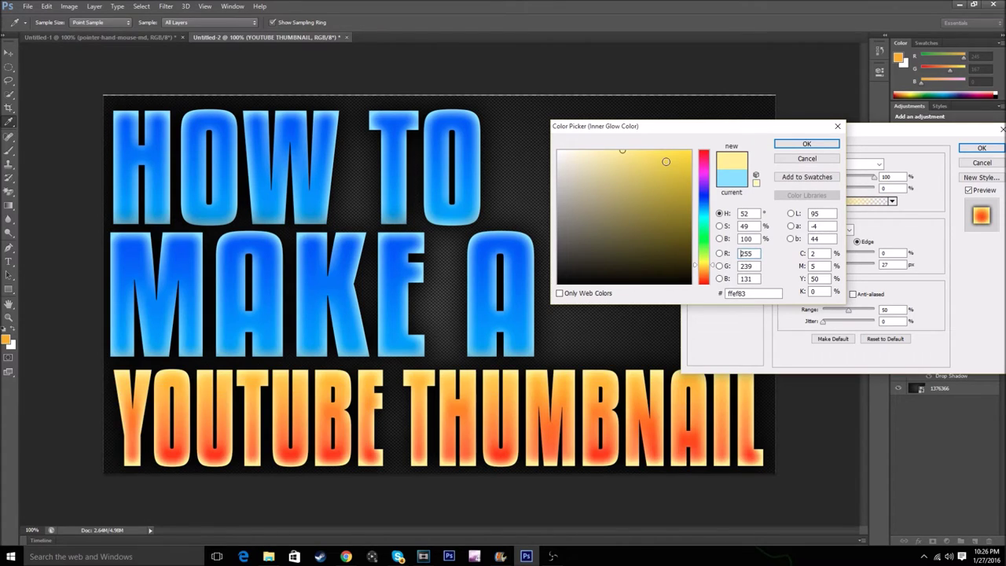
left_click(794, 146)
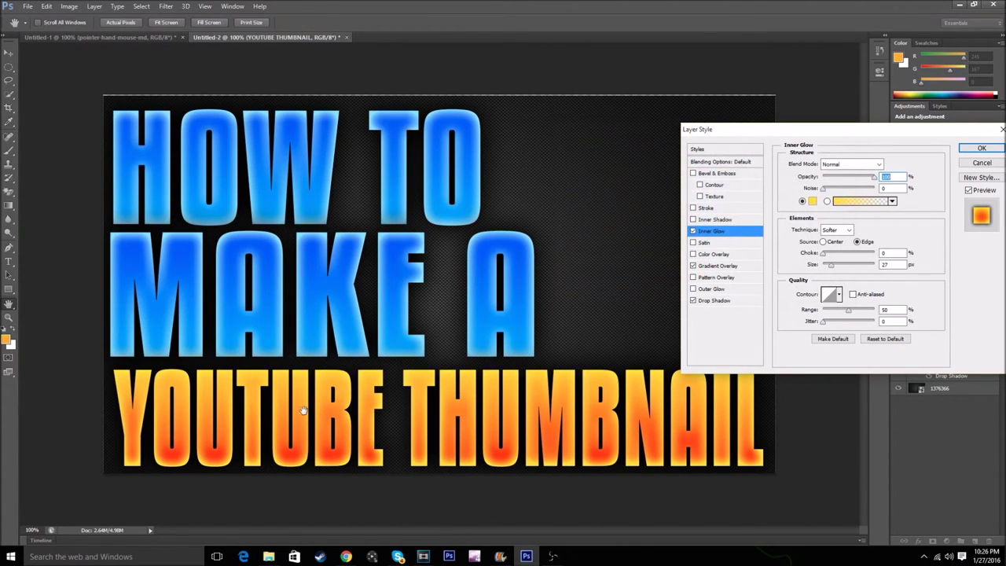
Try Bevel & Emboss (size 16) and Satin on the text, then turn both off again.
left_click(693, 174)
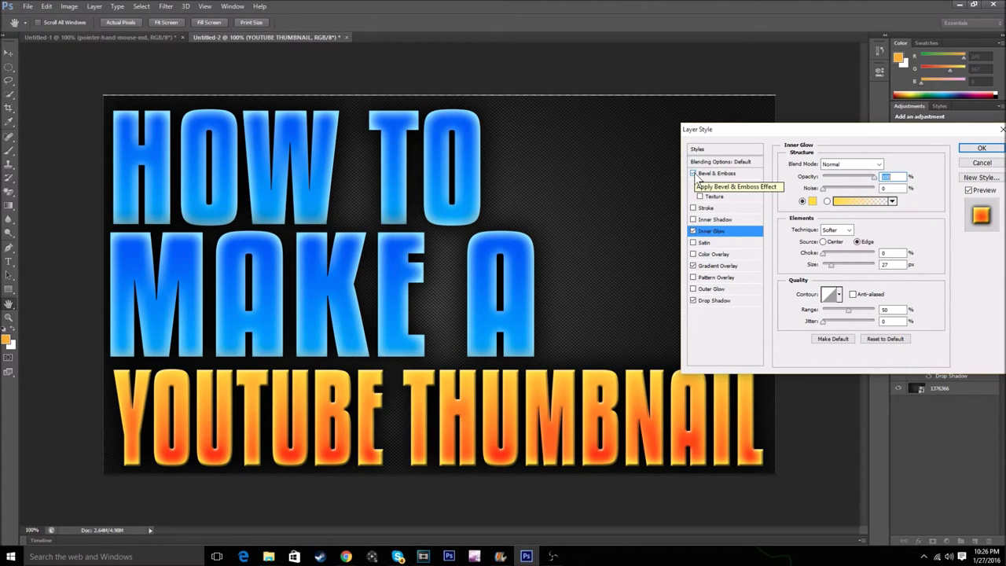
left_click(714, 174)
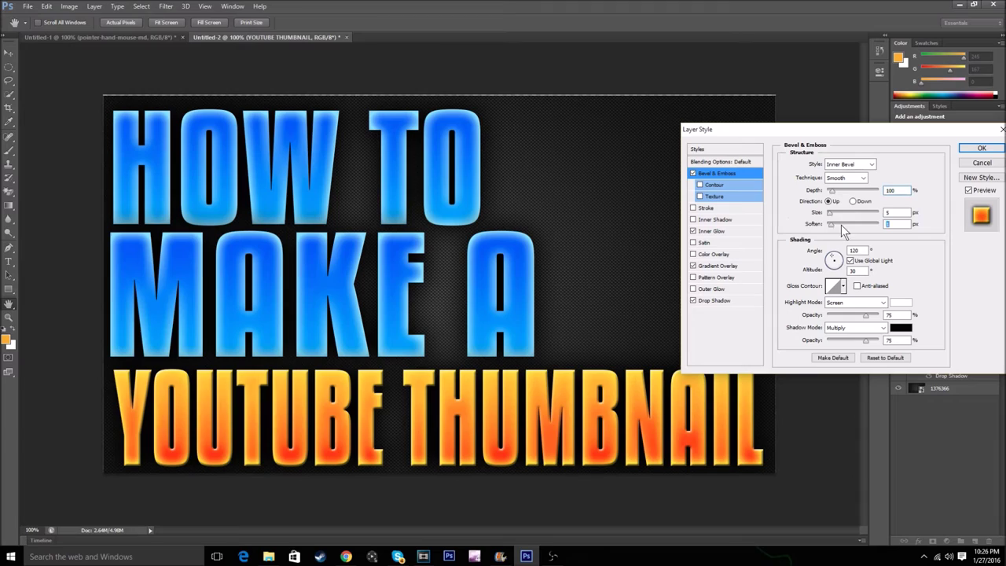
left_click_drag(841, 224, 945, 219)
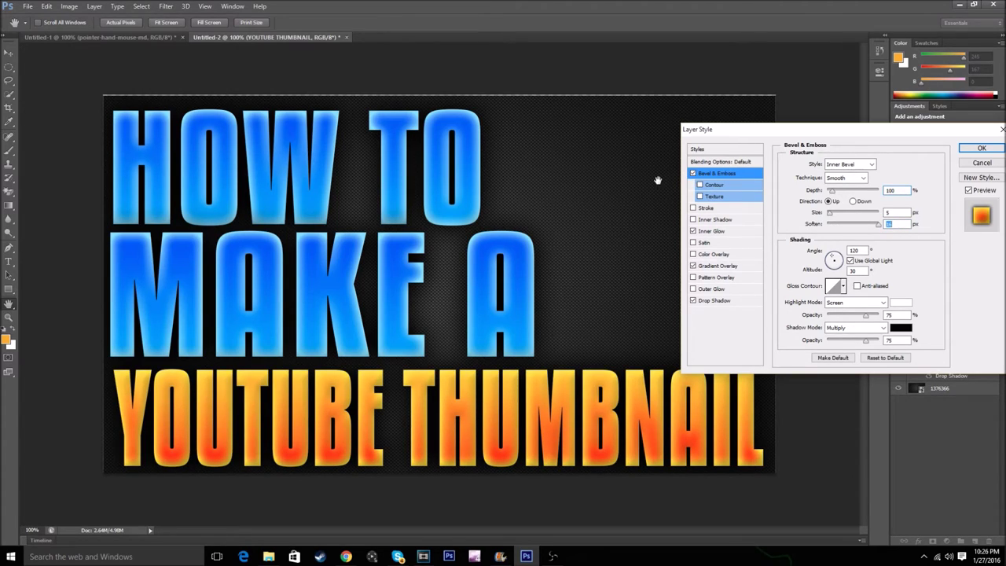
left_click(694, 174)
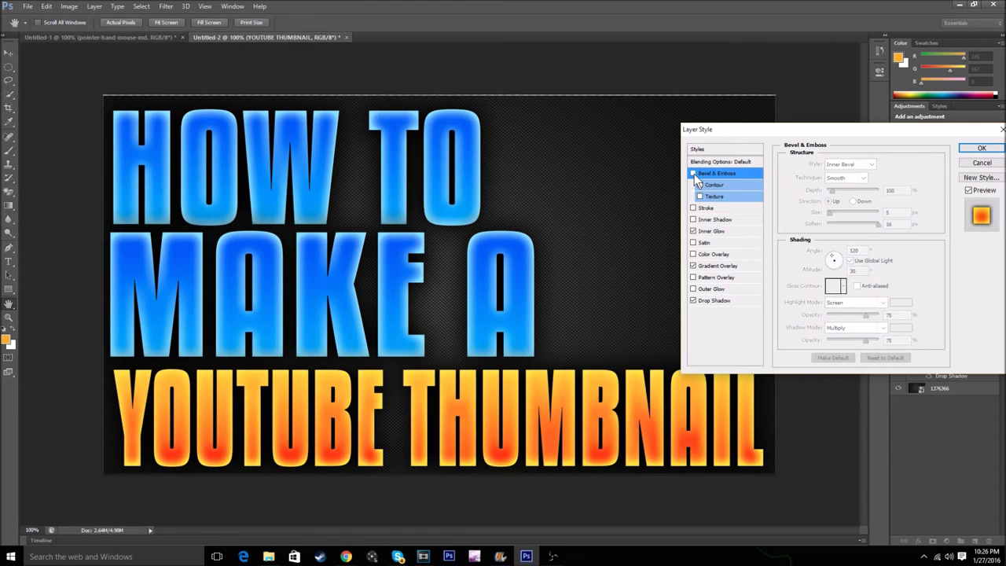
left_click(694, 242)
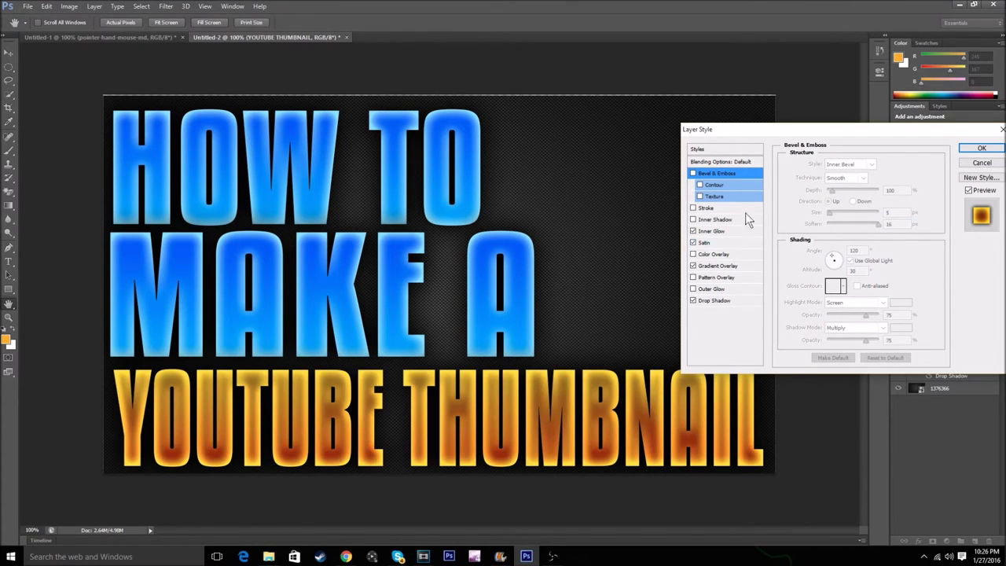
left_click(694, 243)
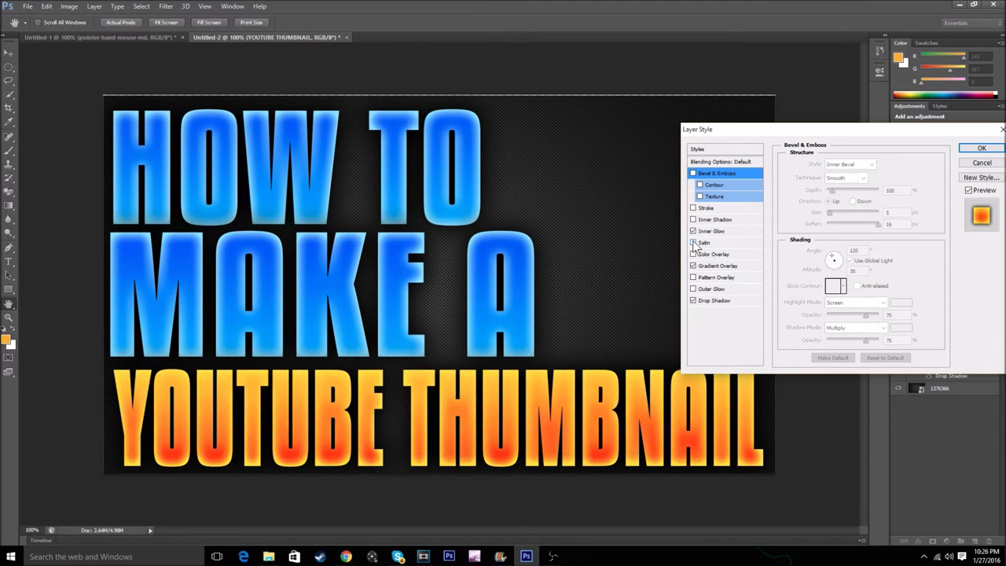
Apply the finished YOUTUBE THUMBNAIL layer style by confirming the Layer Style dialog.
left_click(982, 148)
key("v")
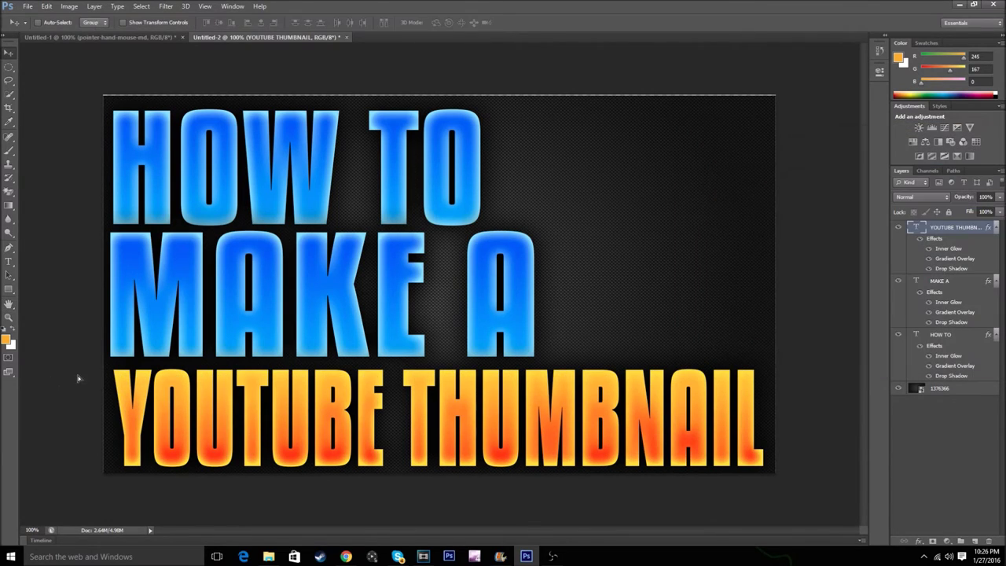
left_click_drag(81, 378, 49, 376)
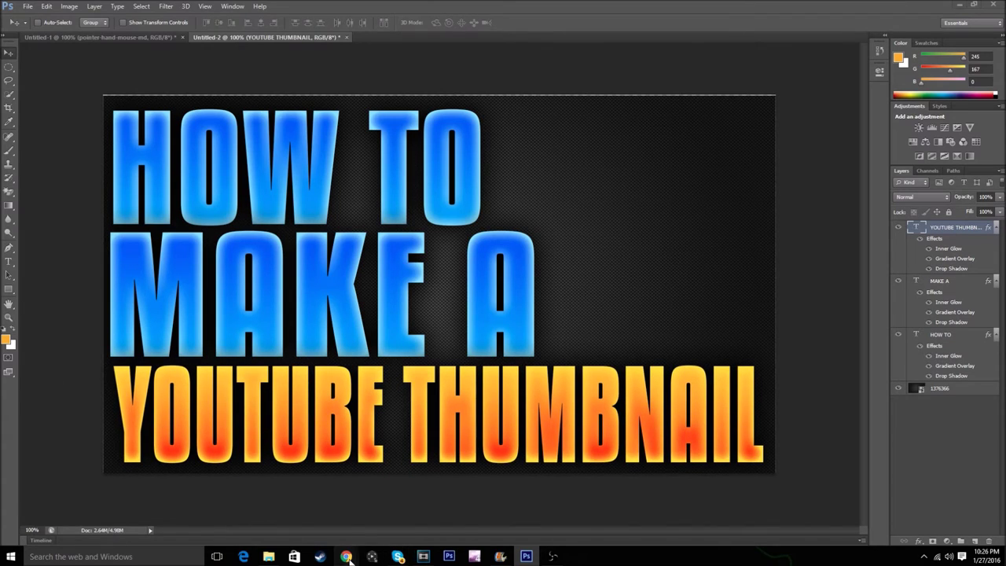
In Chrome, search Google Images for YOUTUBE LOGO PNG.
mouse_move(346, 557)
left_click(402, 511)
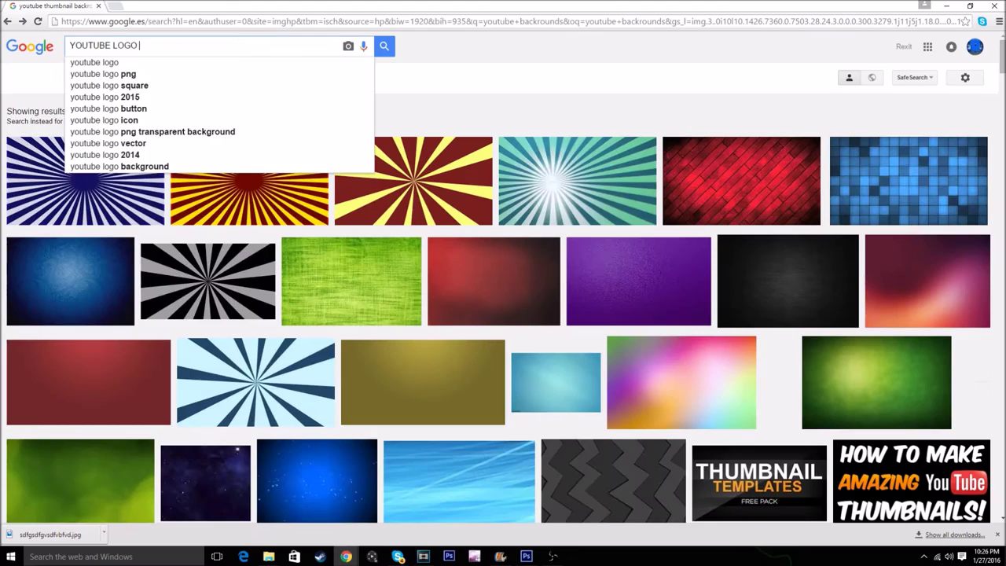
type("PNG")
key("Return")
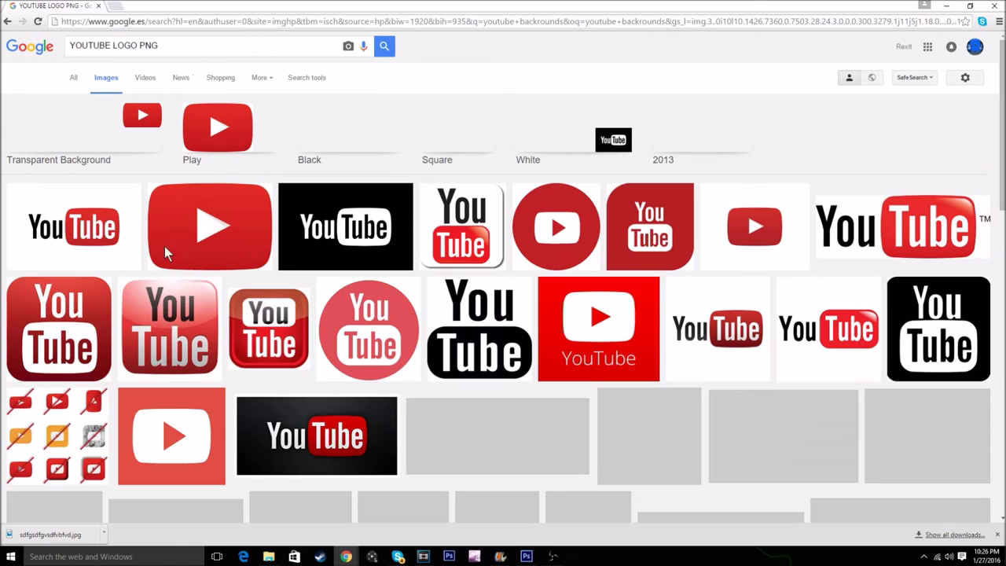
Place the 'unnamed' YouTube logo image into the thumbnail document.
left_click(527, 557)
left_click(28, 5)
left_click(60, 174)
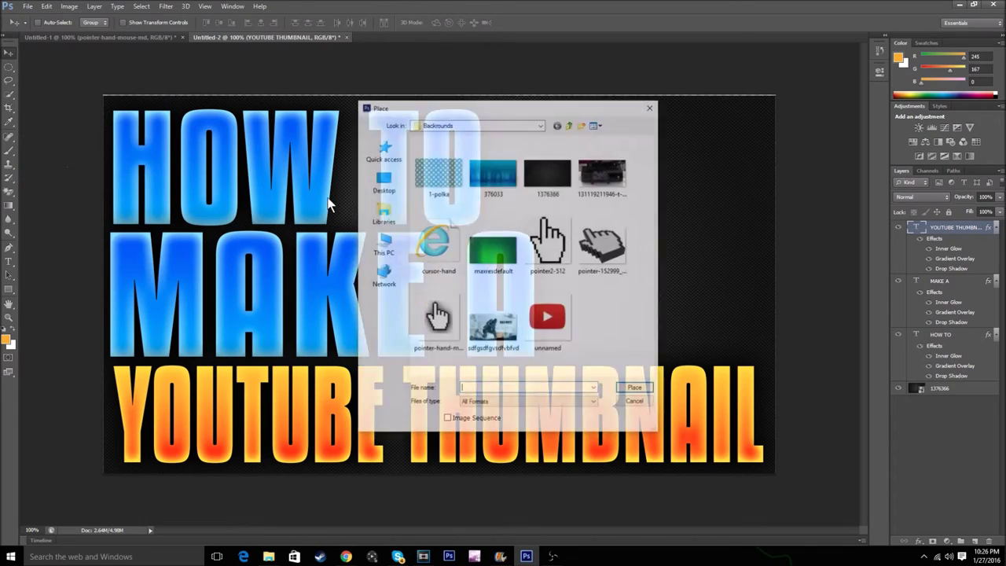
double_click(548, 318)
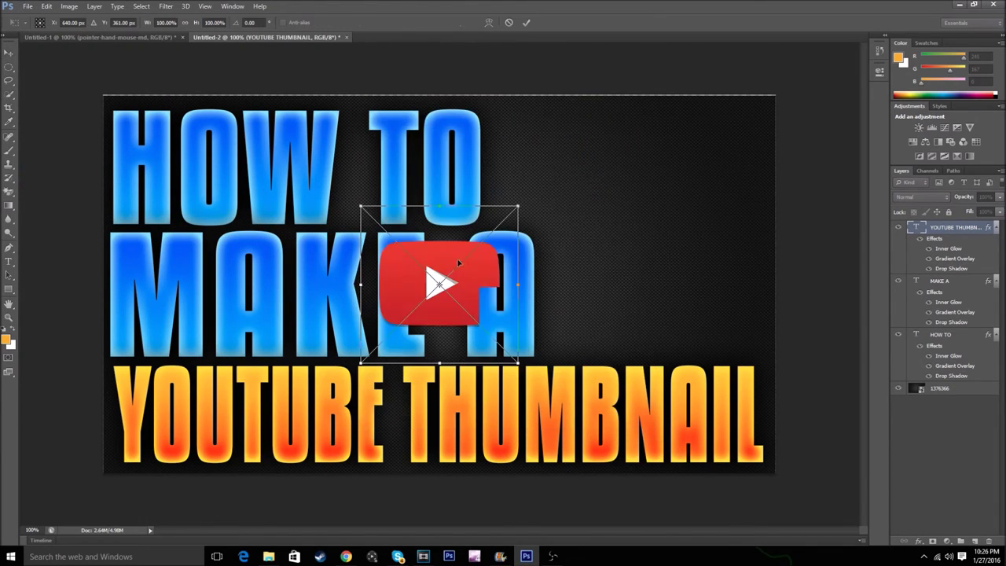
Enlarge the logo, position it right of HOW TO, and move its layer behind the text.
left_click_drag(459, 262, 567, 240)
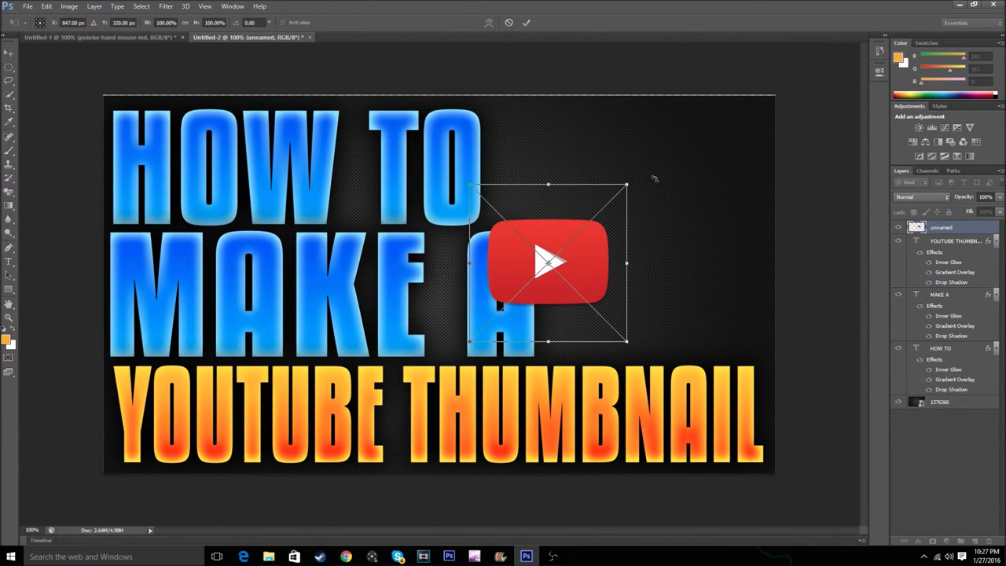
left_click_drag(622, 190, 818, 23)
left_click_drag(643, 155, 600, 179)
key("Return")
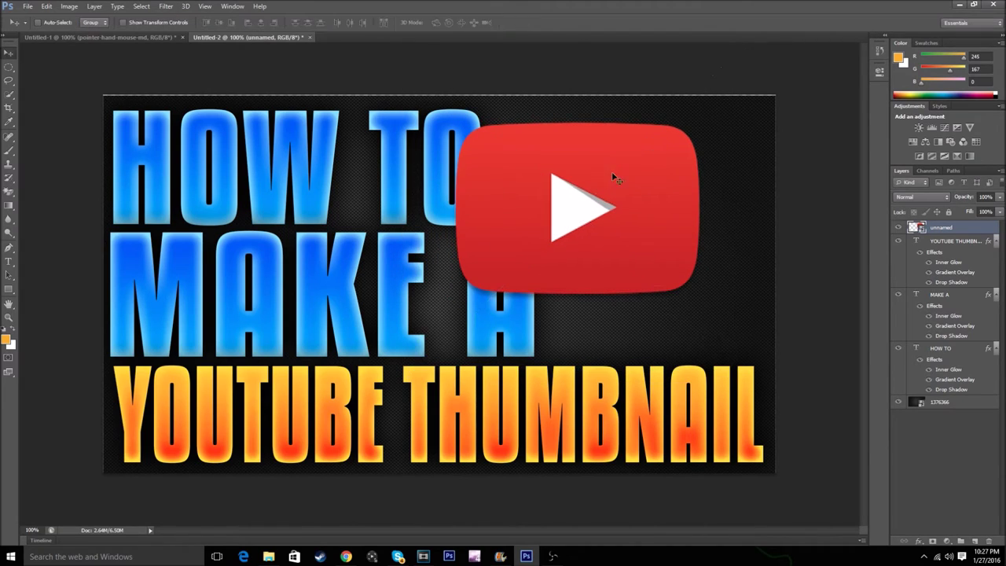
left_click_drag(949, 232, 933, 377)
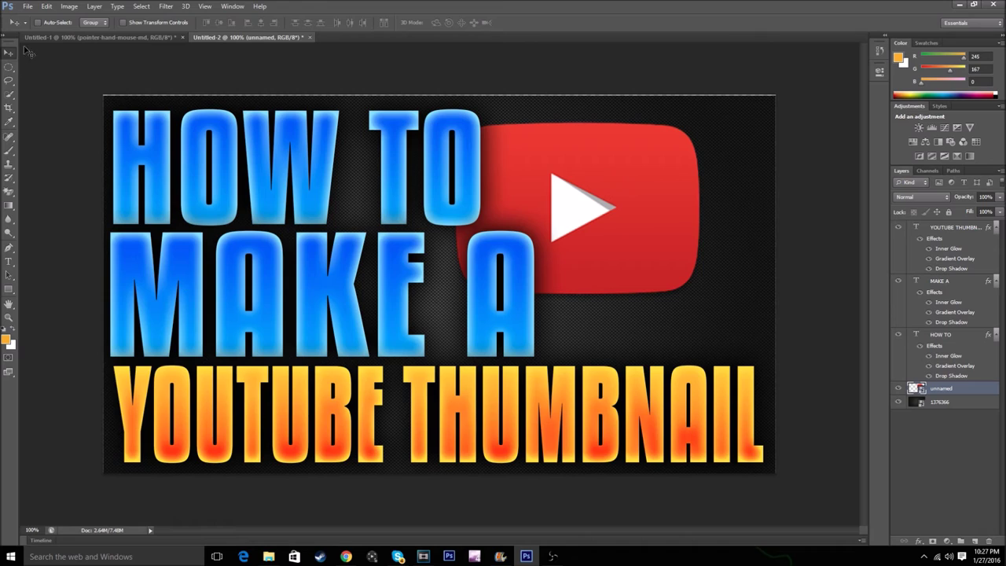
Place the pointer-hand-mouse-md image into the thumbnail and enlarge it.
left_click(28, 7)
left_click(44, 183)
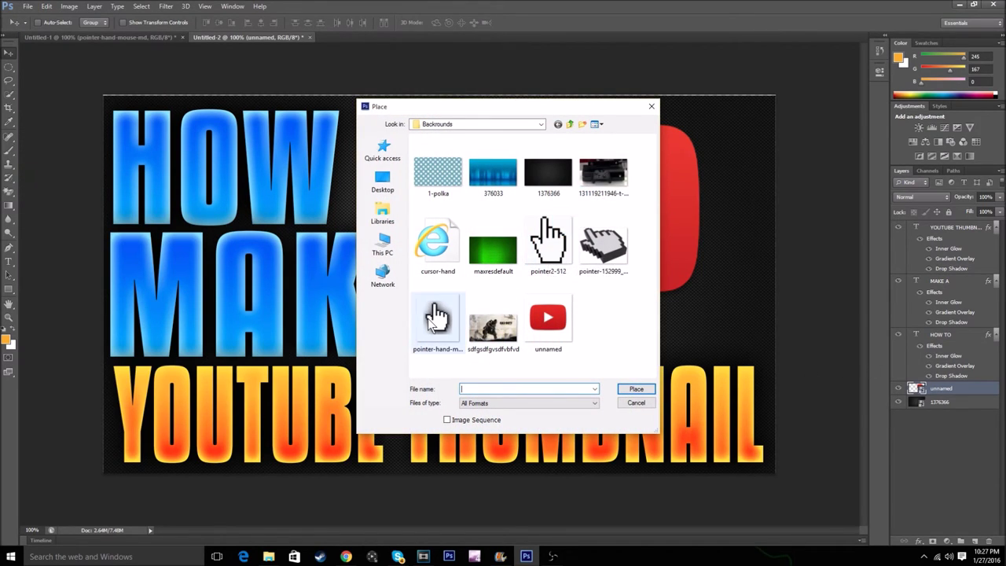
double_click(428, 318)
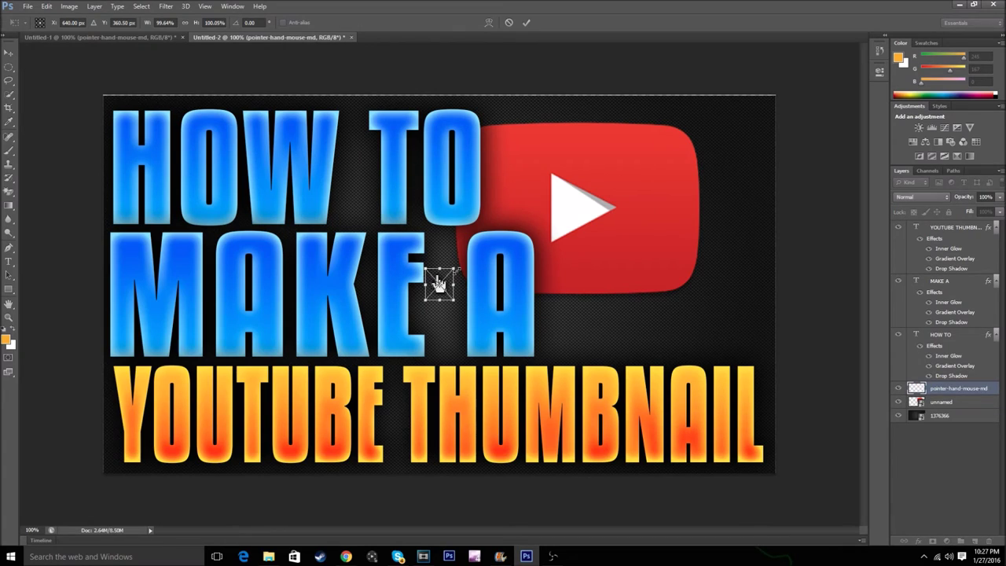
left_click_drag(456, 269, 666, 140)
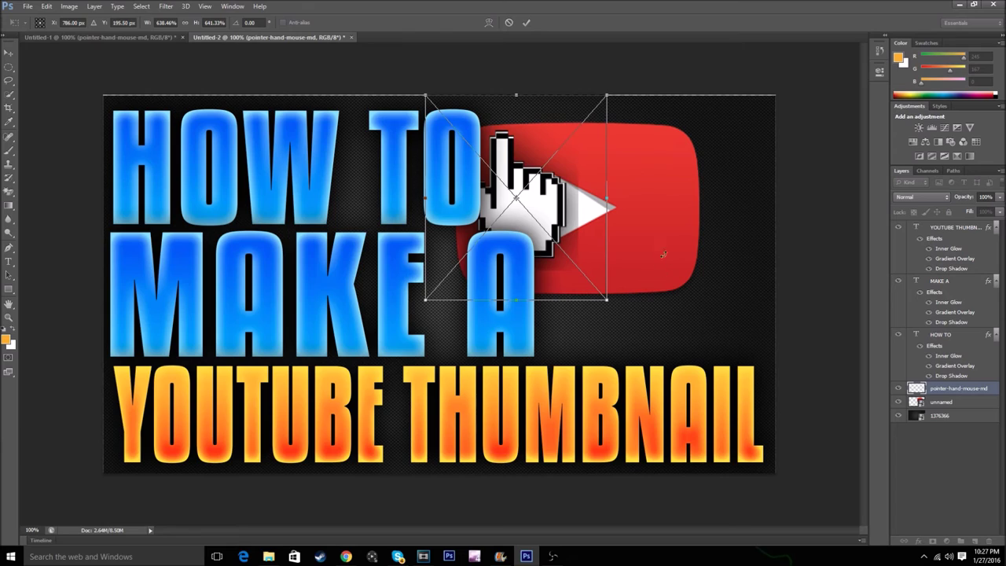
Tilt the hand about -26°, enlarge it, and set it over the logo's lower right.
left_click_drag(664, 253, 669, 214)
left_click_drag(525, 179, 688, 263)
left_click_drag(721, 171, 732, 163)
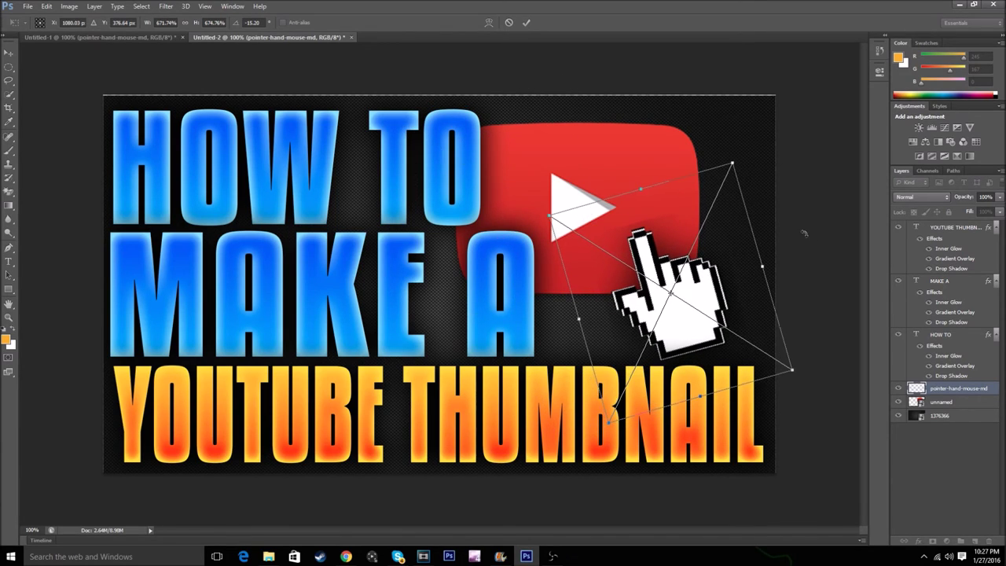
left_click_drag(804, 233, 782, 223)
left_click_drag(807, 346, 837, 357)
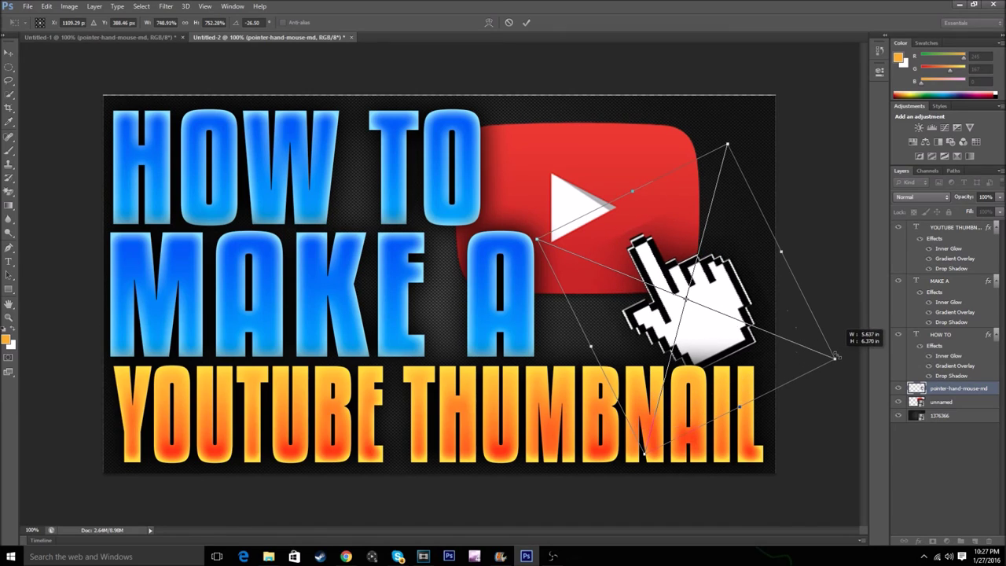
key("Return")
left_click_drag(752, 344, 737, 344)
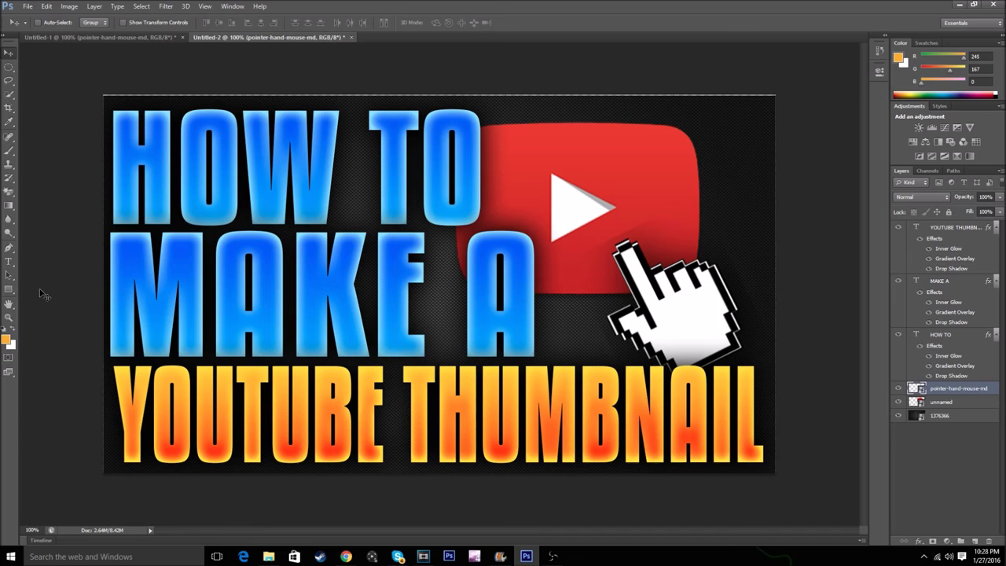
left_click(141, 38)
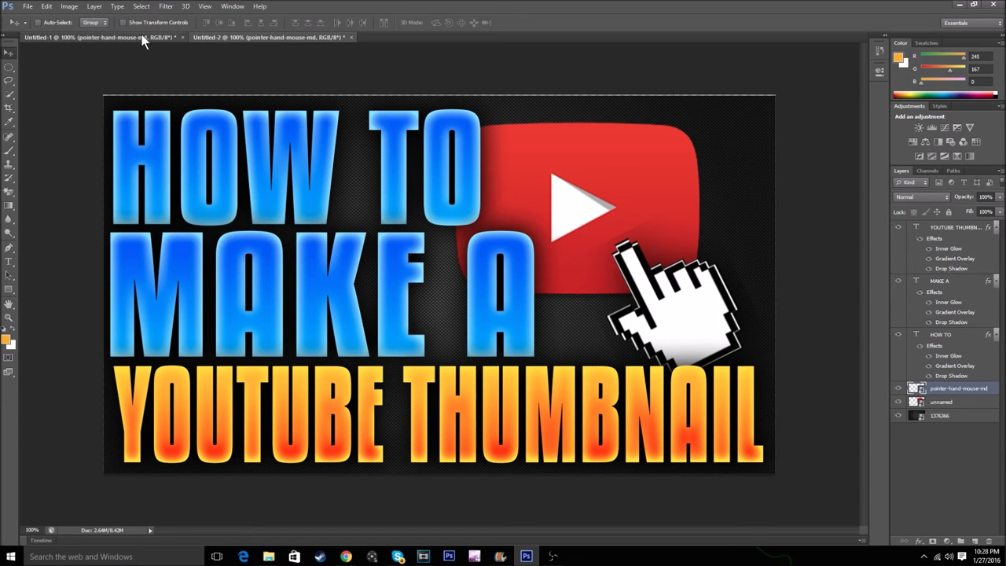
left_click(236, 36)
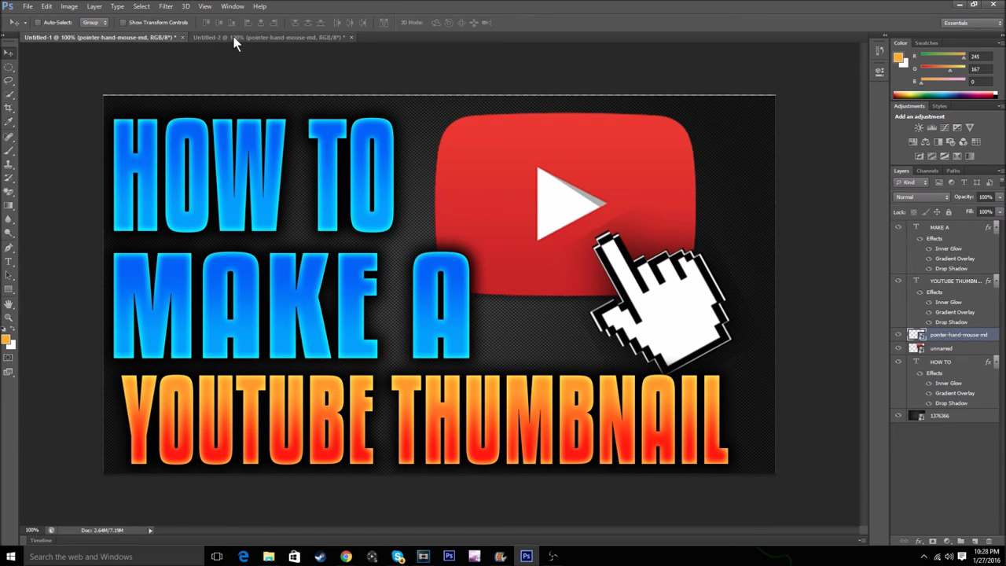
left_click(131, 36)
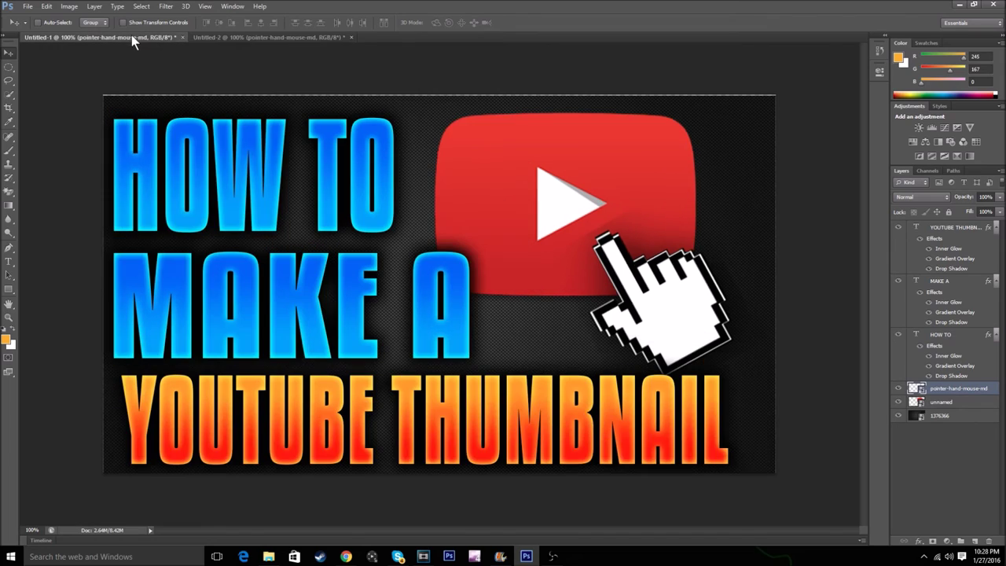
left_click(224, 37)
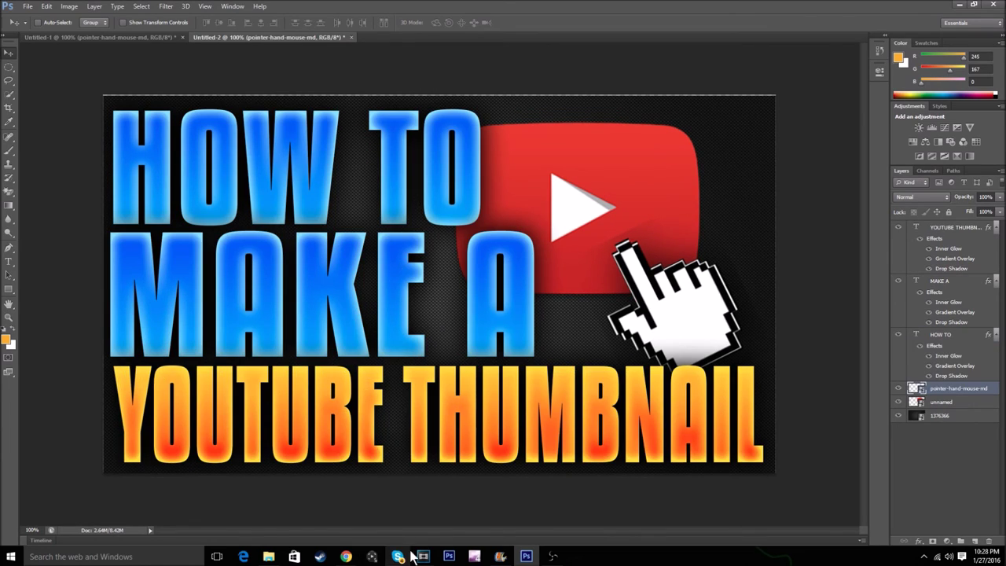